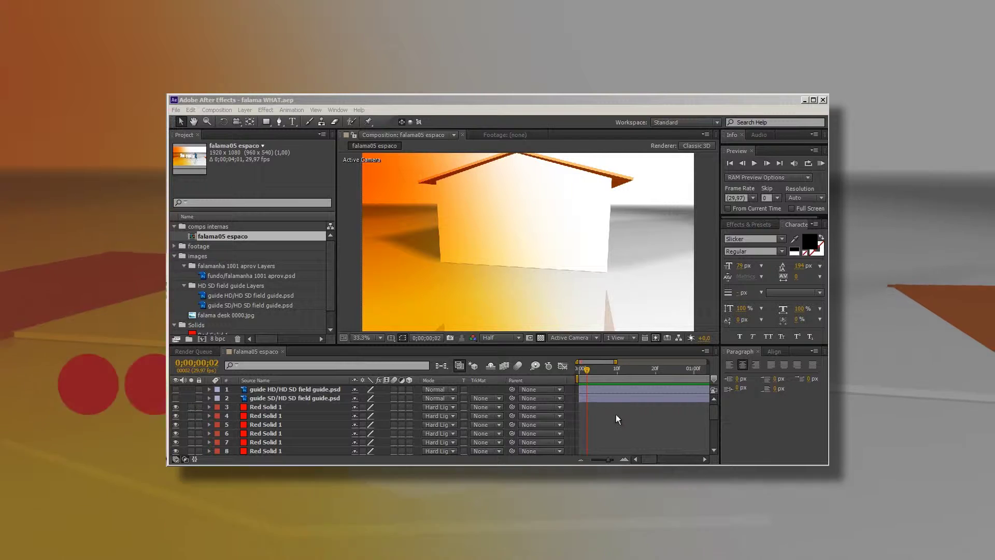
Start a RAM preview of the falama05 espaco house scene with numeric keypad 0
key(KP_0)
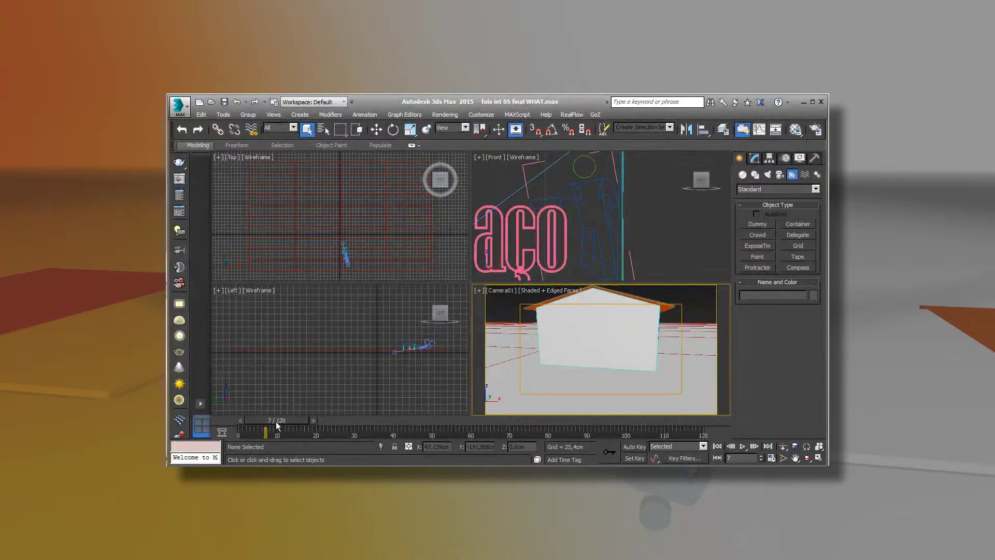
drag(276, 422, 327, 418)
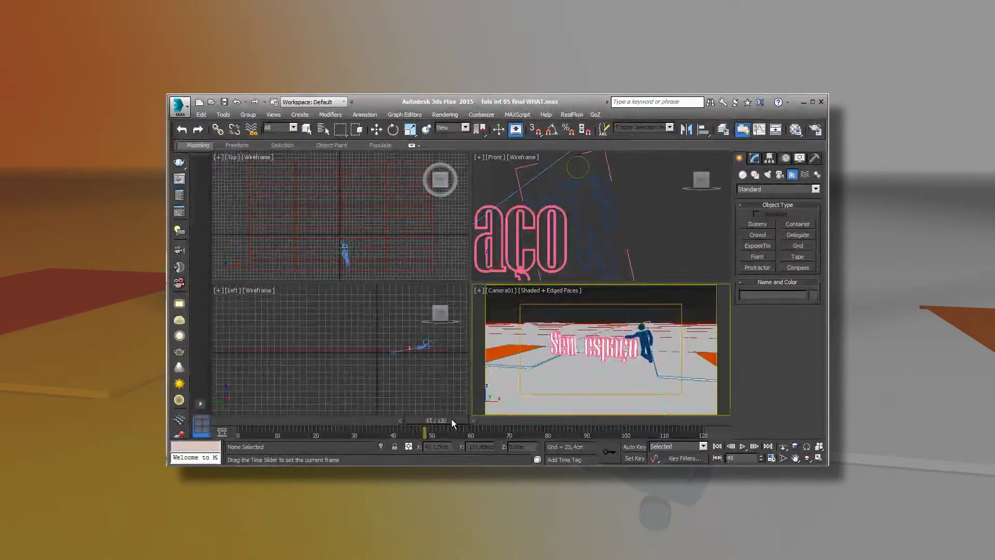
mouse_move(328, 418)
mouse_down()
mouse_move(494, 420)
mouse_move(277, 421)
mouse_move(394, 420)
mouse_up()
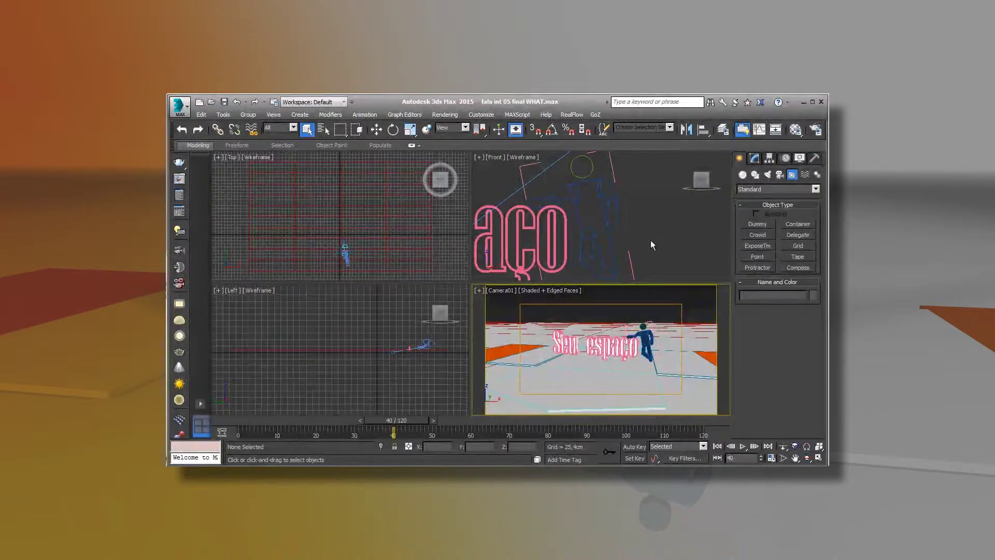
click(666, 372)
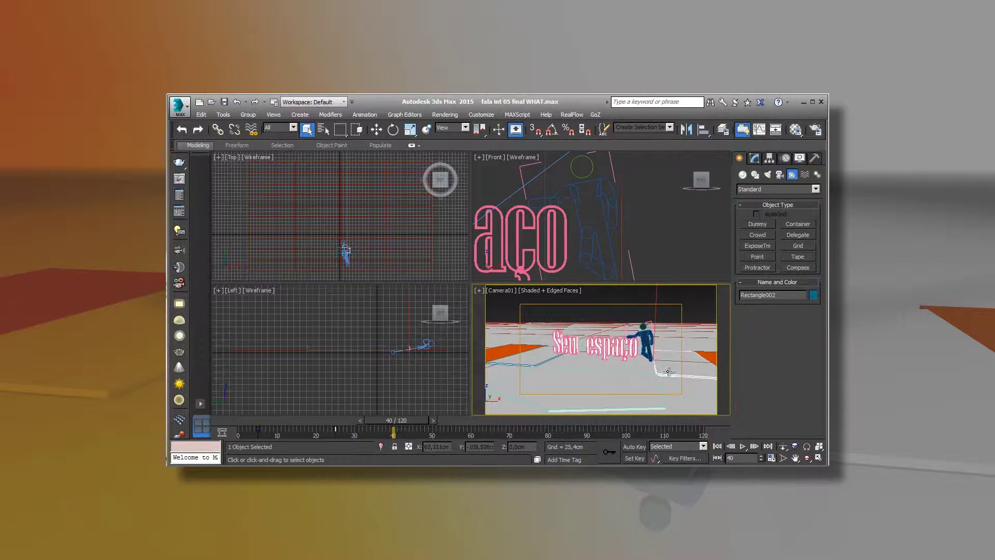
click(394, 129)
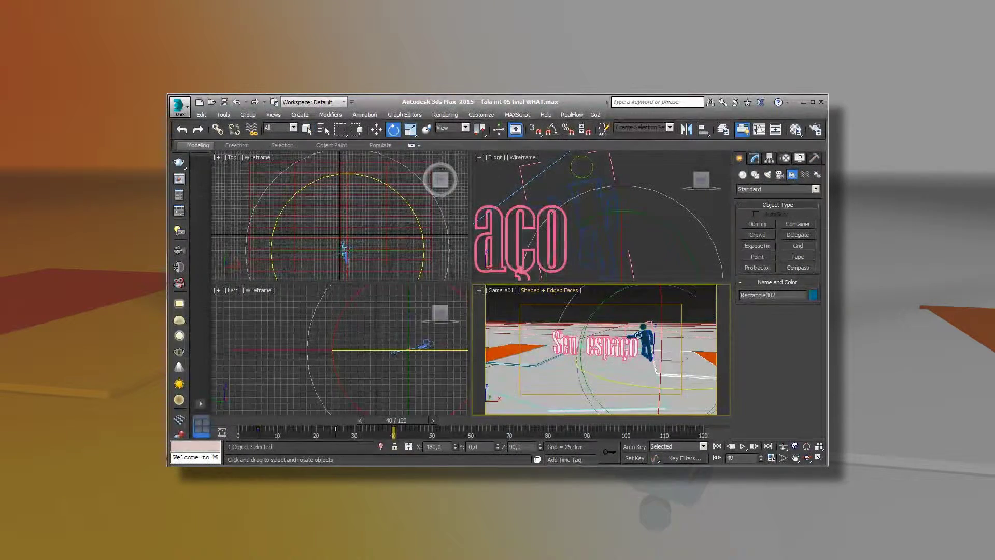
mouse_move(711, 296)
mouse_down()
mouse_move(686, 280)
mouse_move(668, 333)
mouse_up()
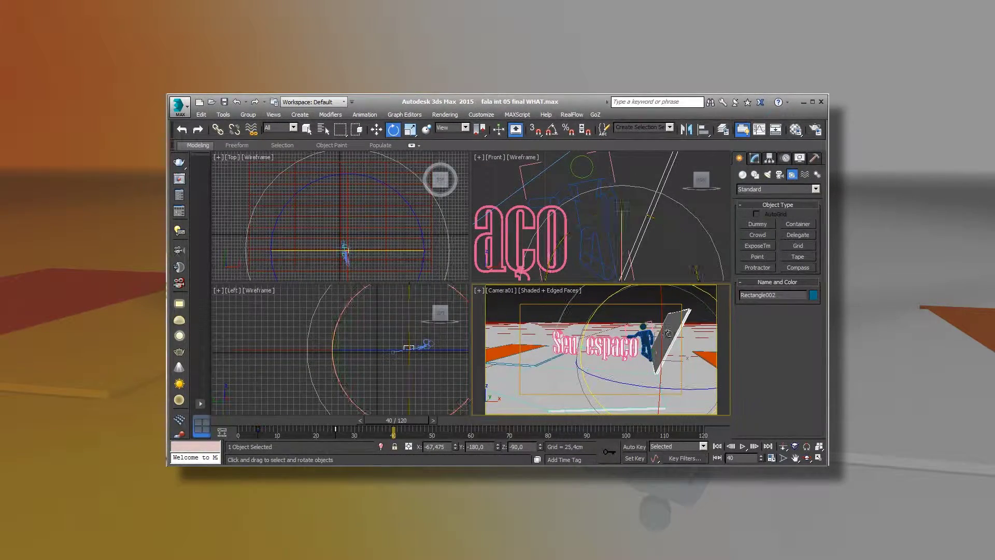
drag(405, 421, 429, 418)
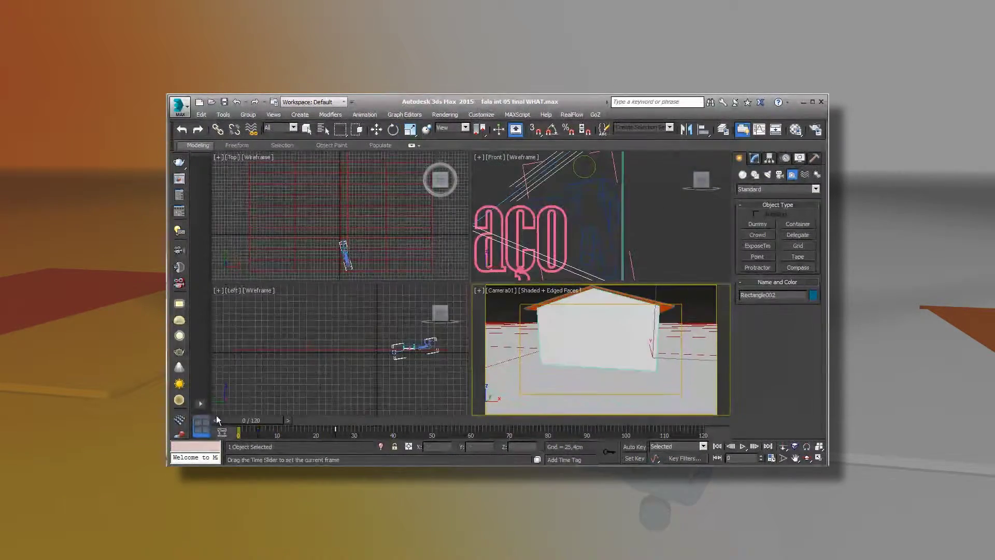
key(ctrl+z)
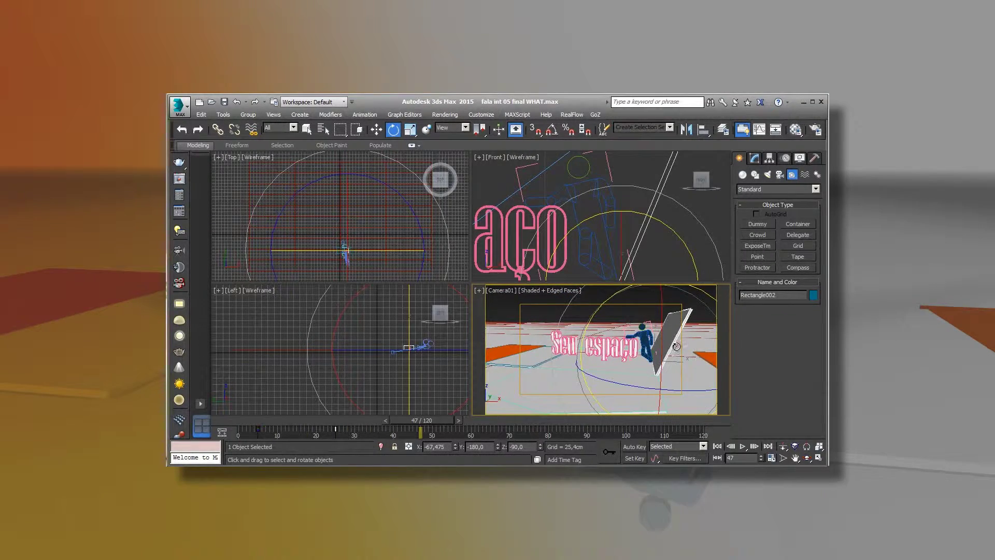
key(ctrl+z)
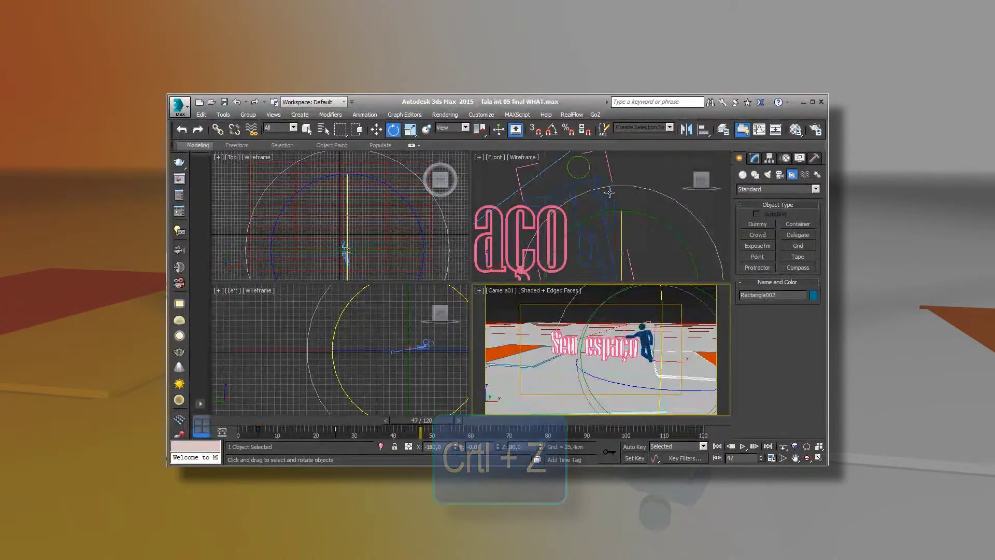
mouse_move(443, 427)
mouse_down()
mouse_move(339, 405)
mouse_move(475, 400)
mouse_up()
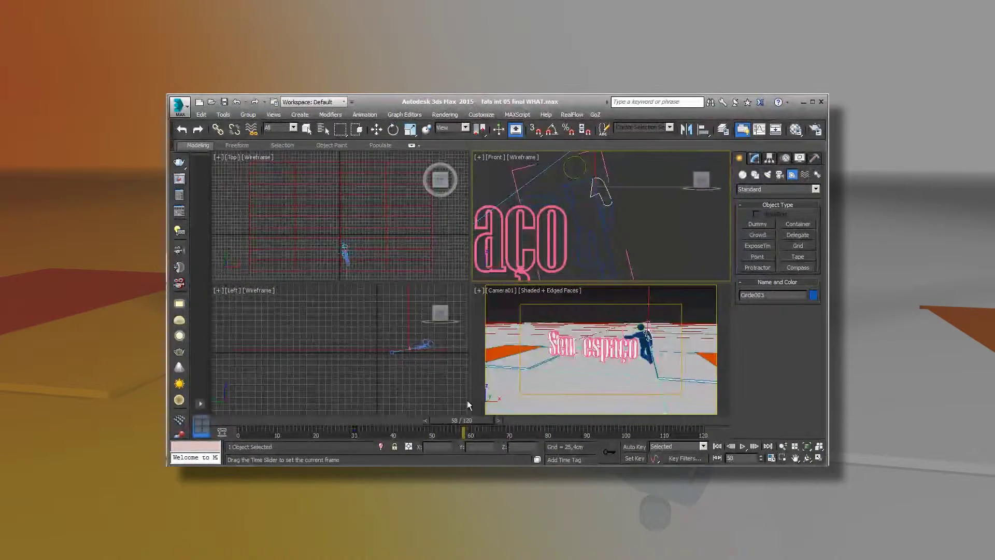
Rotate Circle003 about 90°, then swing Shape001 toward horizontal in the maximized Front view
key(e)
mouse_move(617, 219)
mouse_down()
mouse_move(673, 165)
mouse_move(636, 168)
mouse_up()
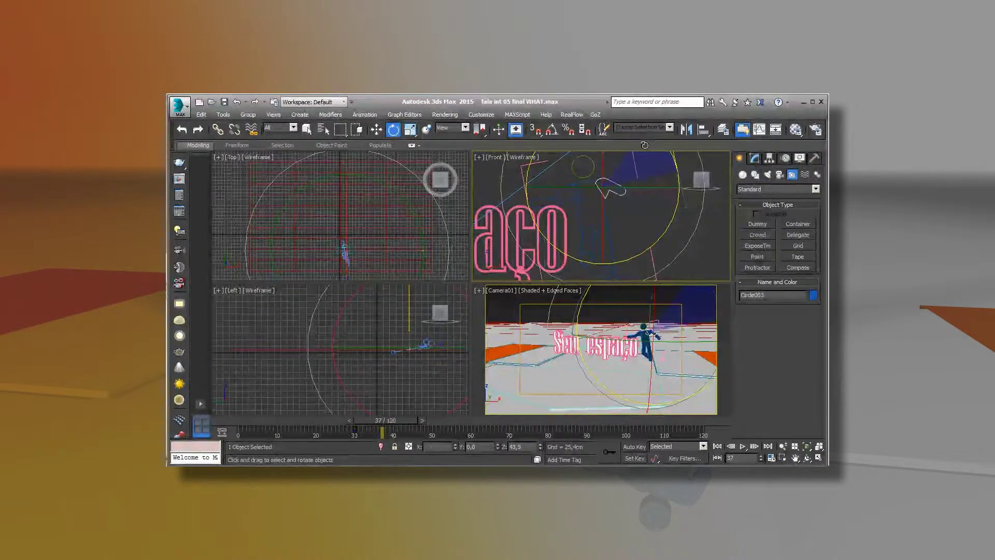
drag(637, 168, 642, 165)
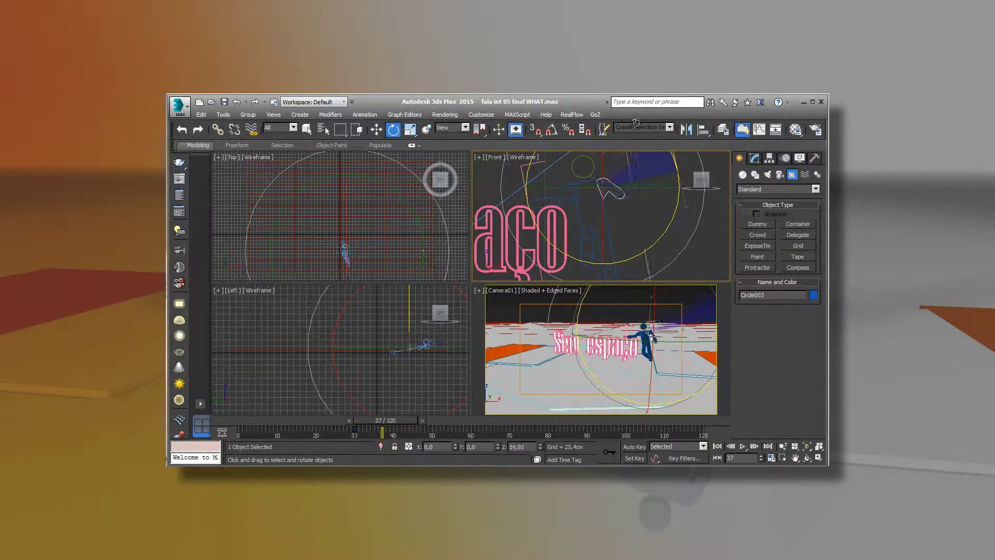
click(633, 212)
key(space)
key(alt+w)
mouse_move(512, 161)
mouse_down()
mouse_move(546, 153)
mouse_move(526, 237)
mouse_up()
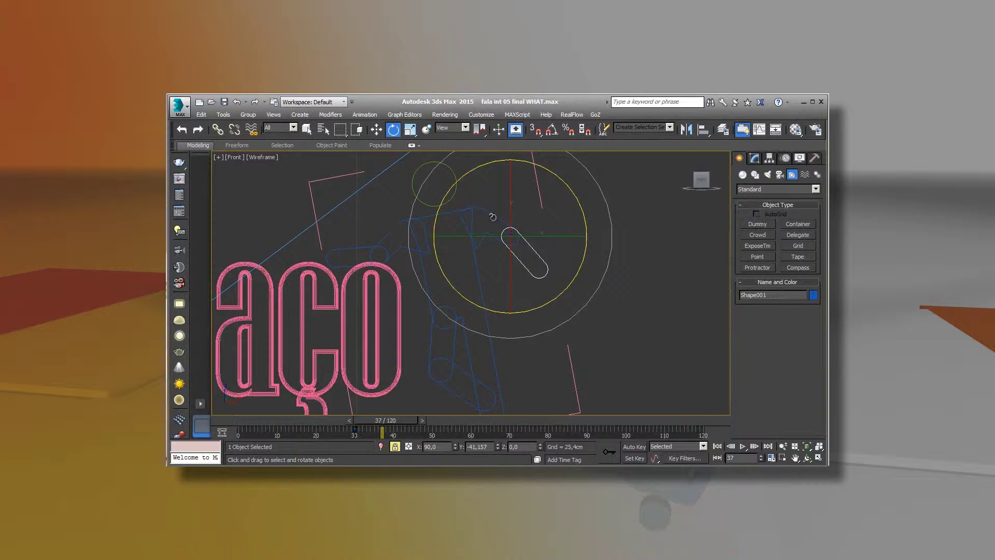
Rotate Circle003 on Z, turn Circle080 diagonal and slant Circle079 near-vertical
click(474, 223)
drag(549, 208, 540, 227)
click(454, 353)
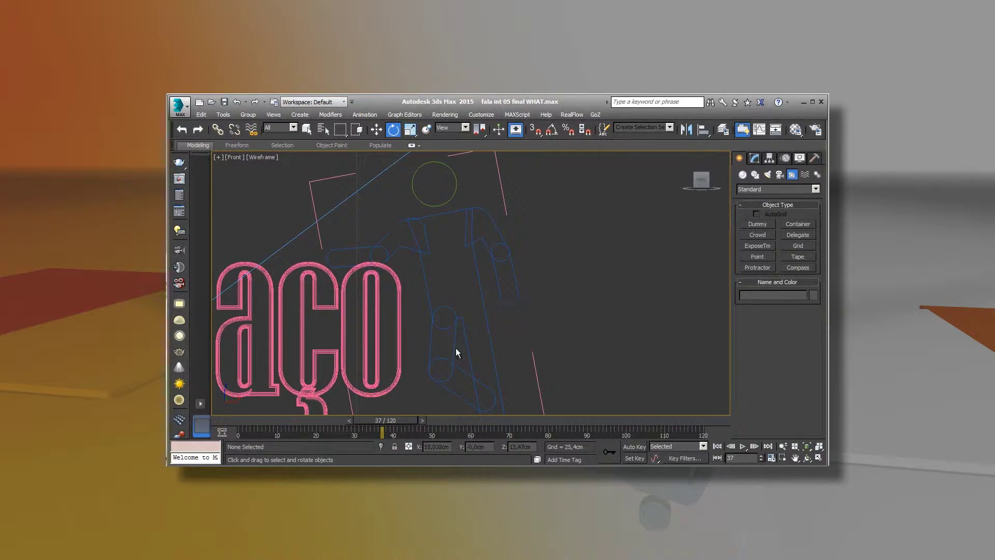
click(453, 340)
drag(497, 262, 516, 280)
click(457, 377)
drag(487, 315, 579, 272)
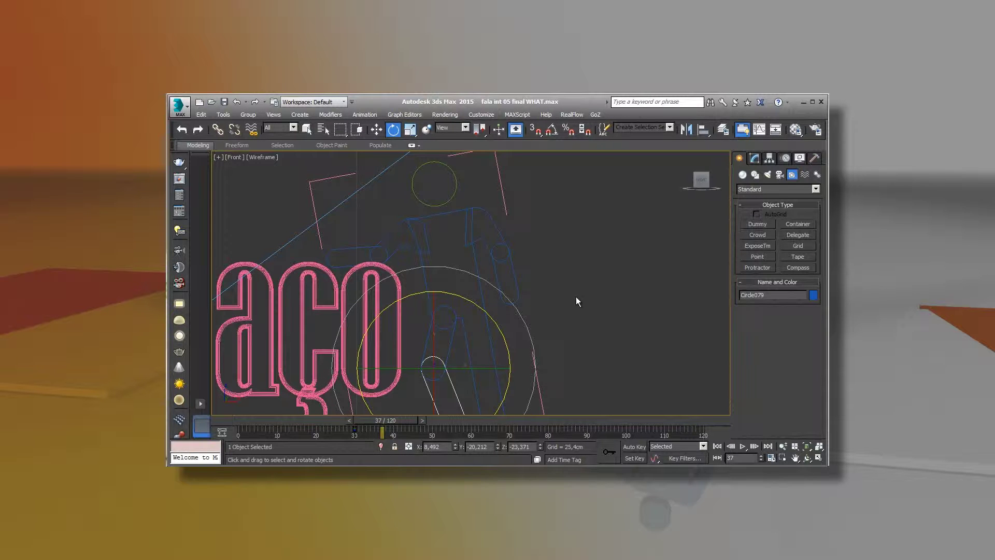
Reset the scene from the application menu, discarding unsaved changes
click(184, 109)
click(204, 151)
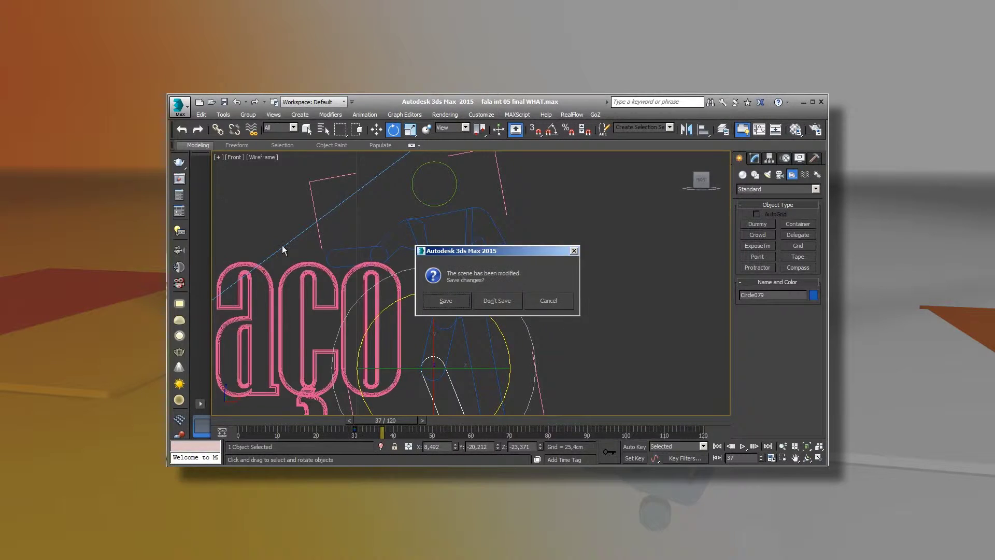
click(498, 306)
Confirm the reset and draw Box001 with length and width both 50 cm
click(464, 302)
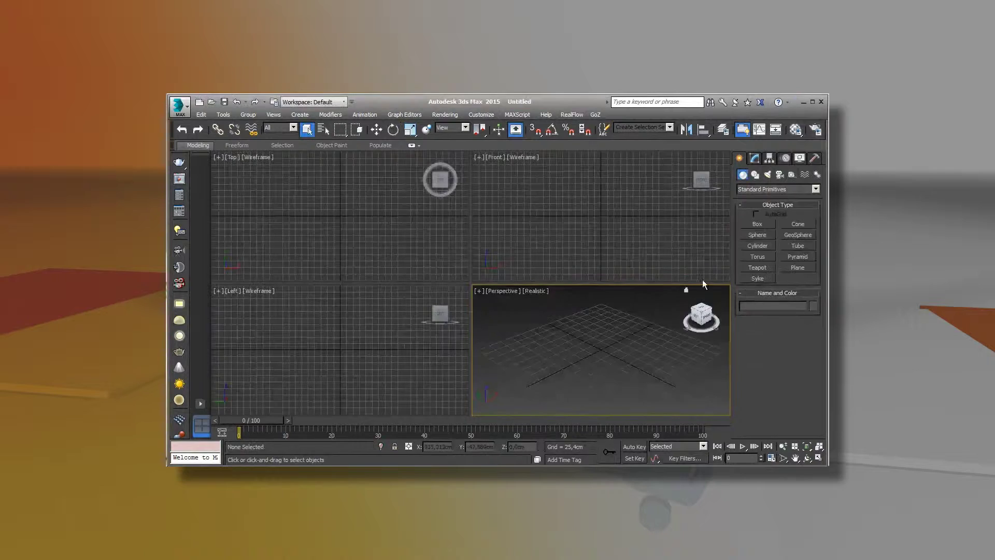
click(756, 224)
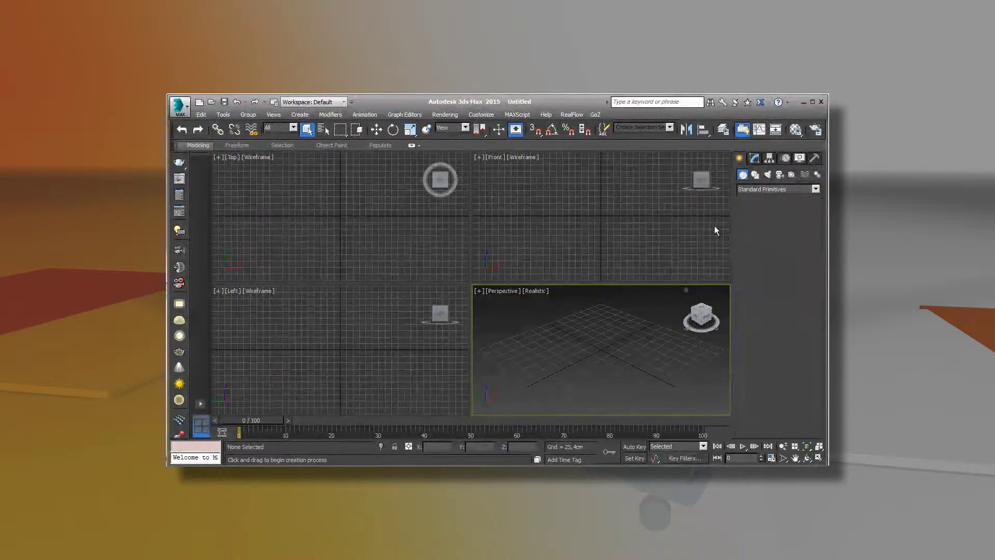
drag(588, 205, 616, 228)
click(591, 209)
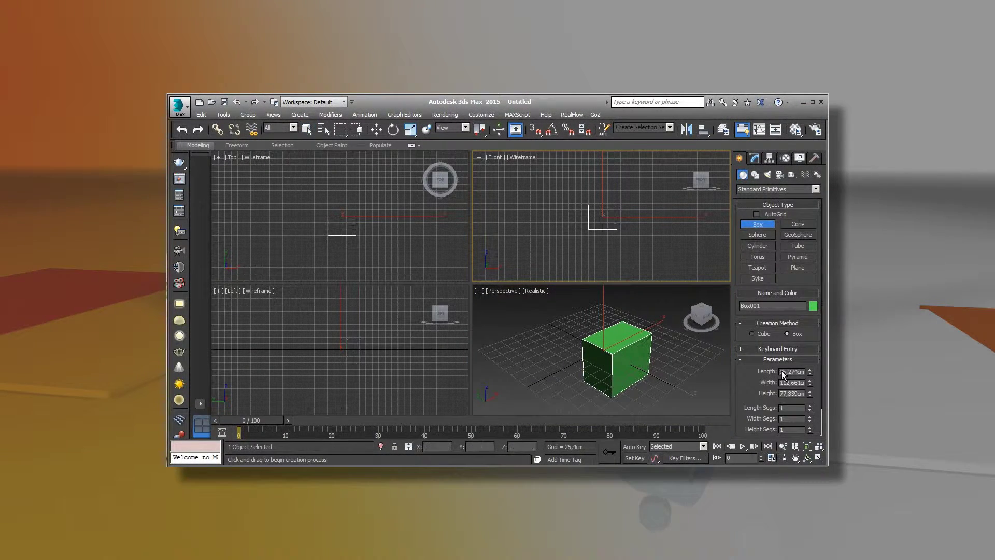
text(50)
key(Tab)
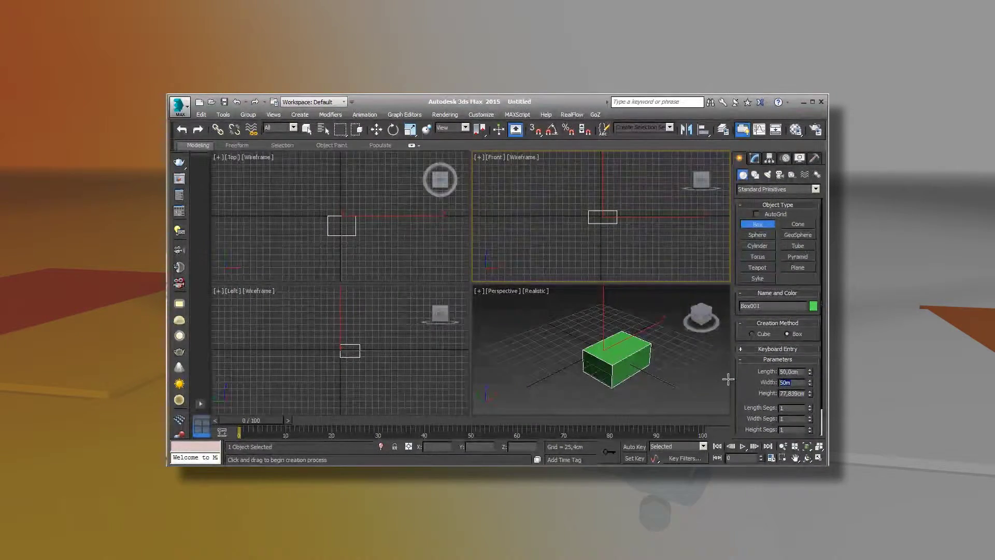
key(Tab)
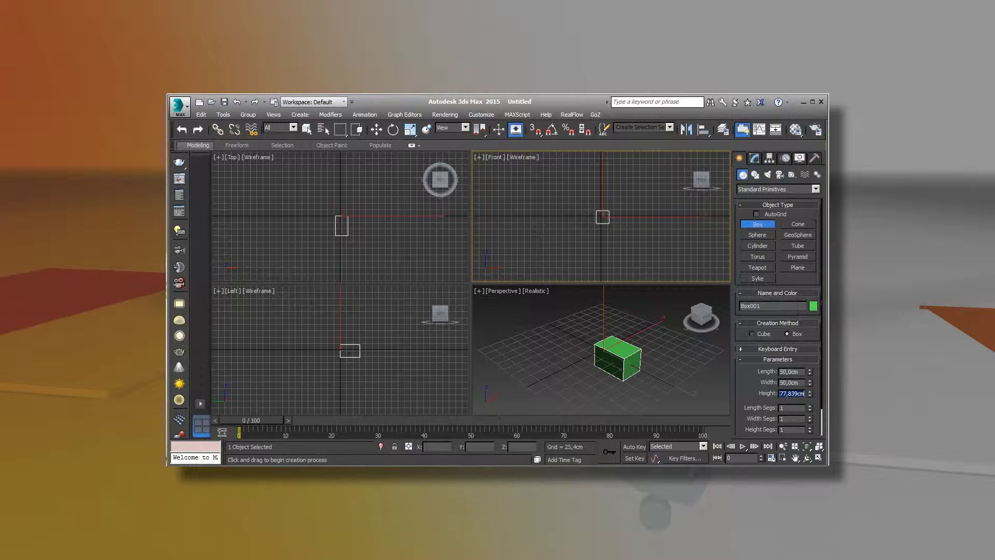
text(50)
click(769, 158)
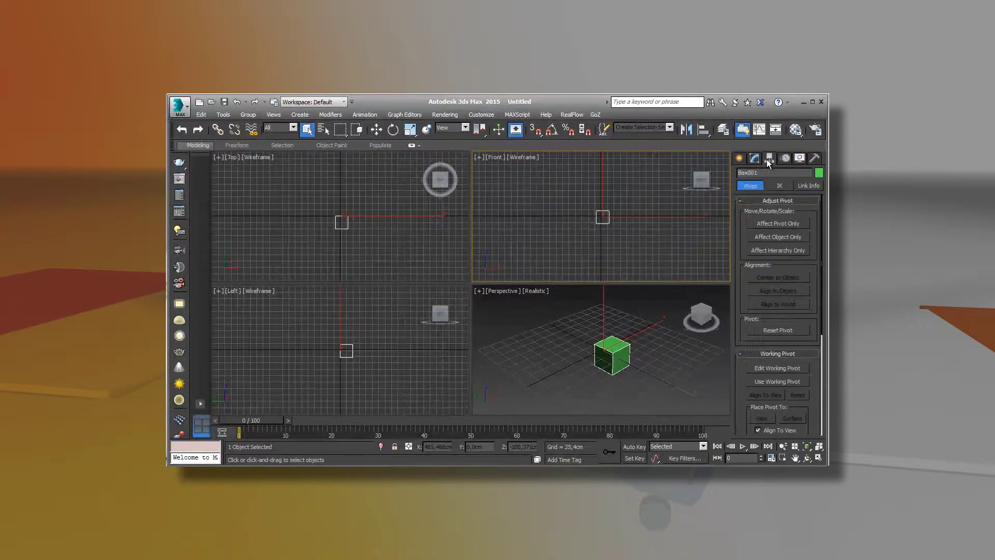
Toggle Affect Pivot Only, then move Box001 to the world origin (0, 0, 0)
click(776, 225)
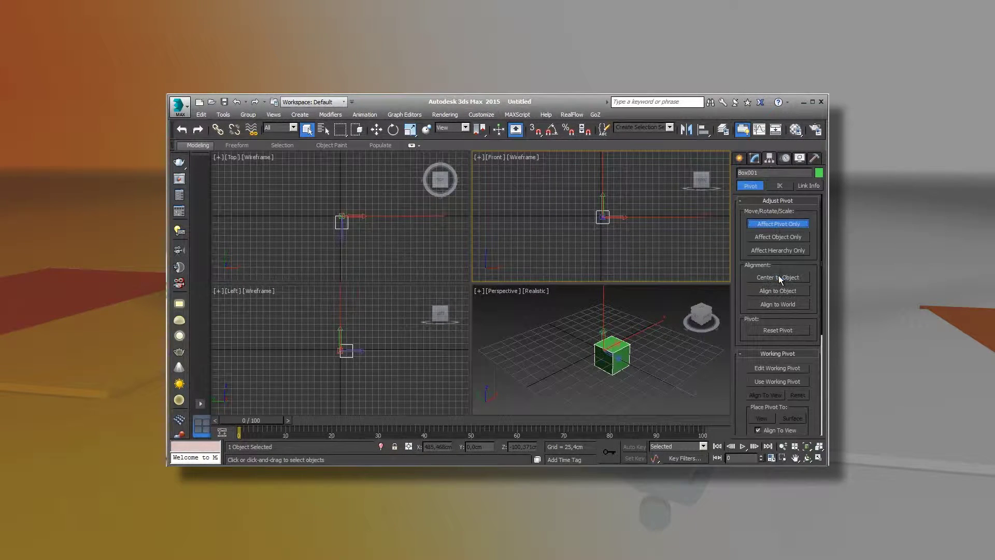
click(758, 232)
click(666, 244)
click(376, 129)
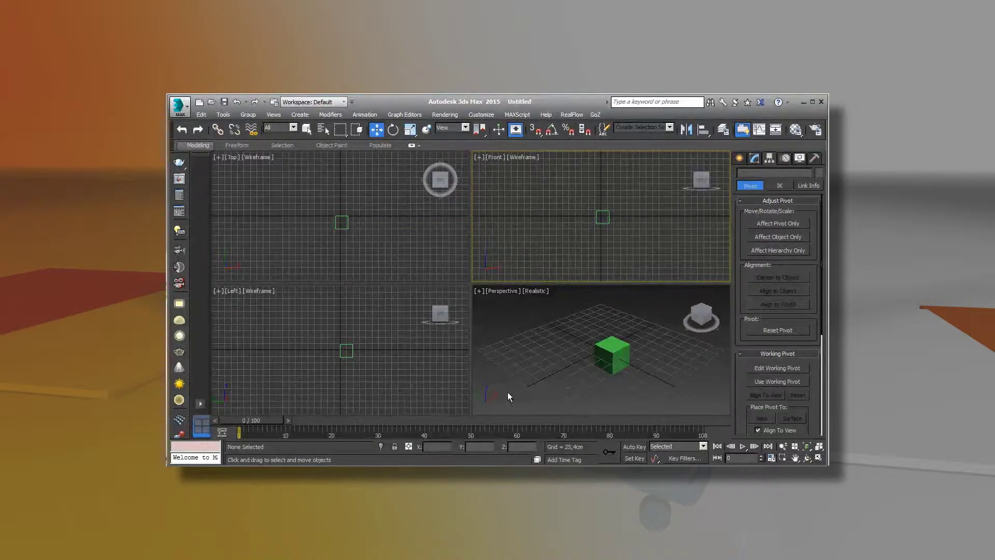
click(623, 350)
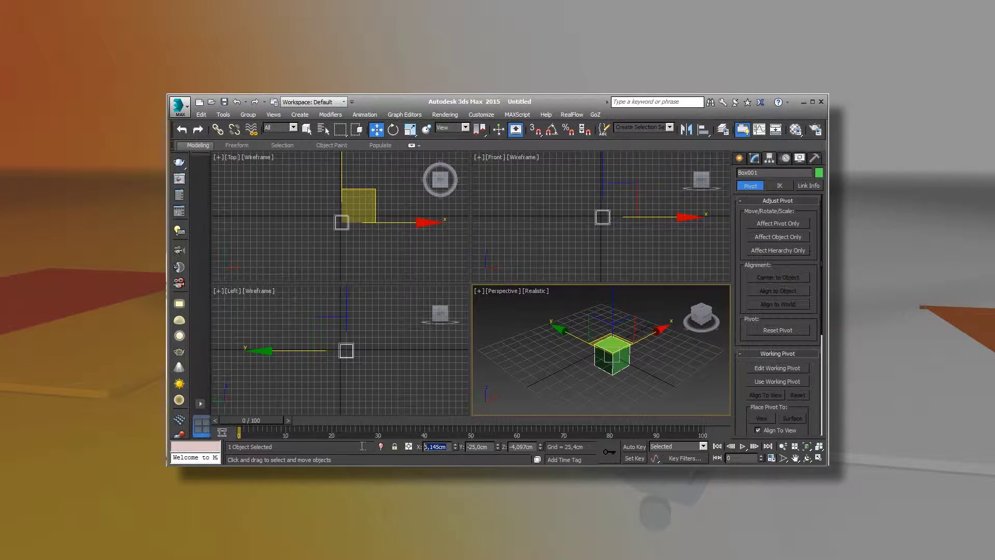
key(Tab)
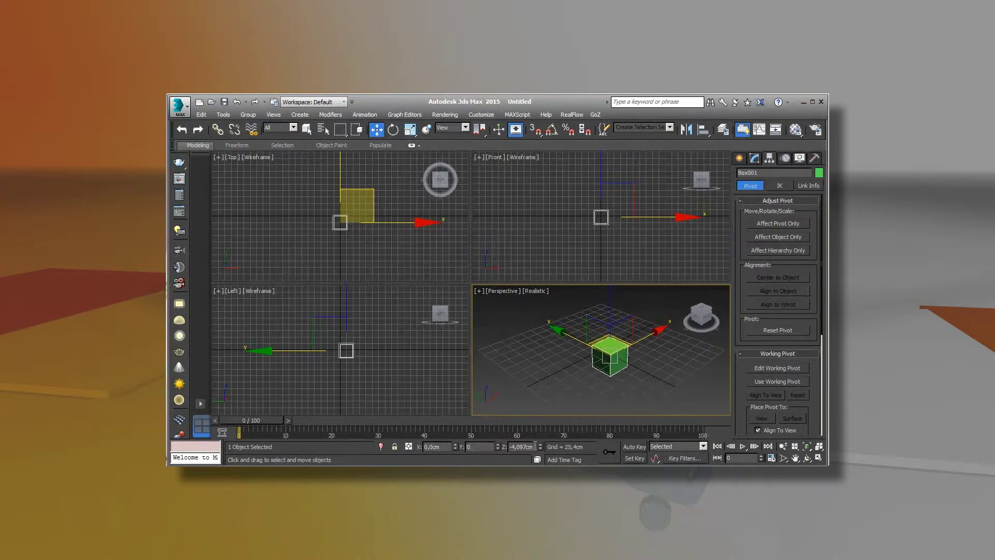
key(Tab)
key(Return)
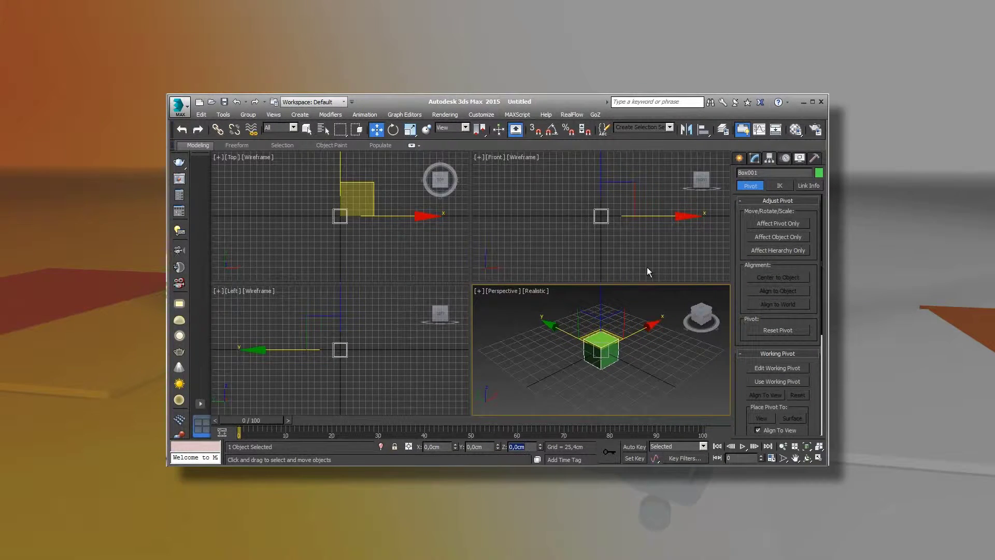
Zoom extents all views and zoom the perspective view out around the box
click(647, 269)
click(806, 447)
click(783, 446)
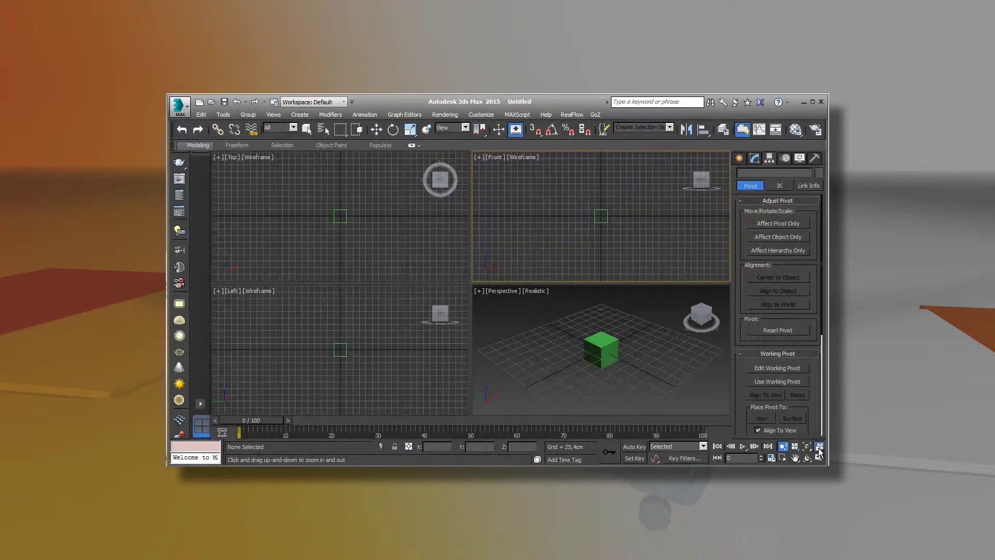
drag(612, 331, 611, 378)
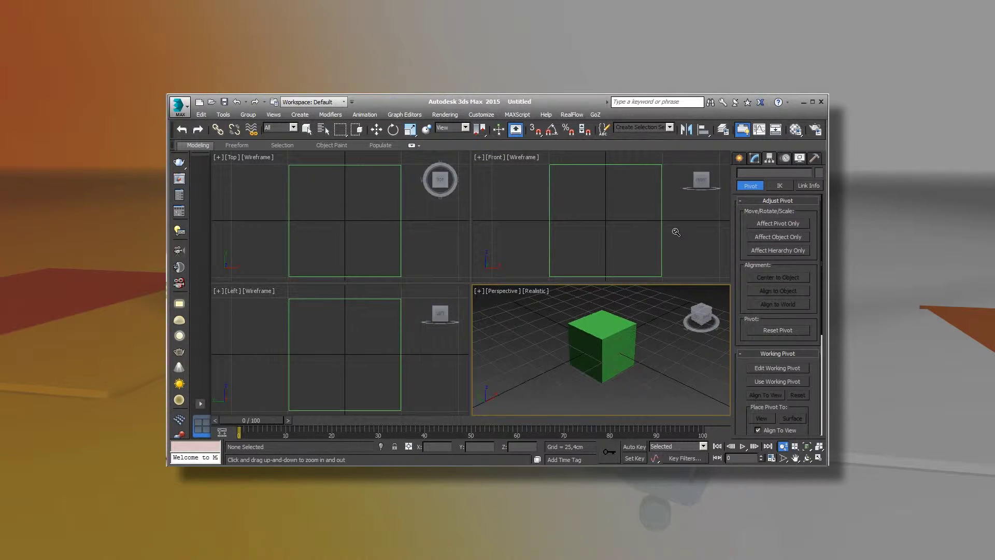
click(739, 158)
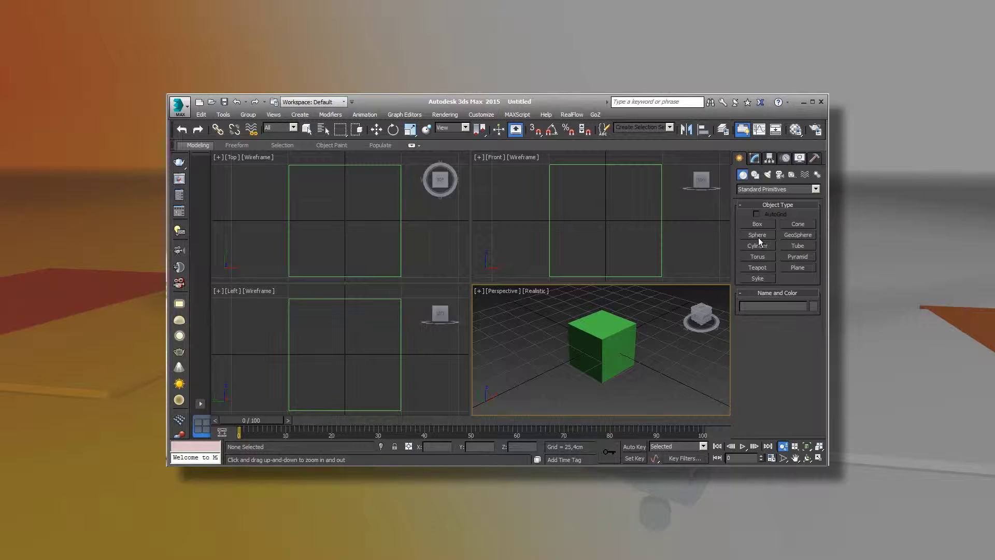
Draw a circle spline around the box in the Front view and reposition it
click(755, 175)
click(758, 243)
drag(605, 221, 697, 283)
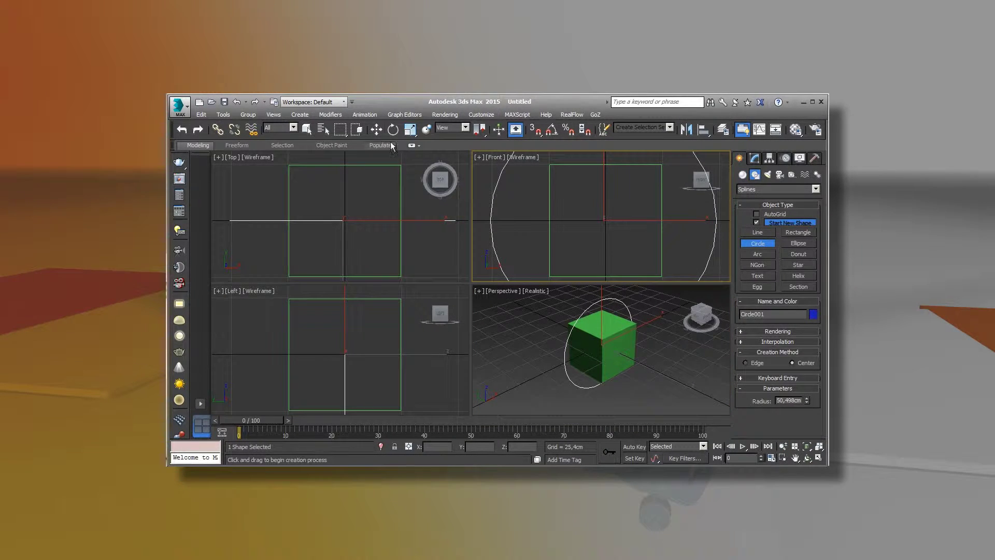
click(377, 130)
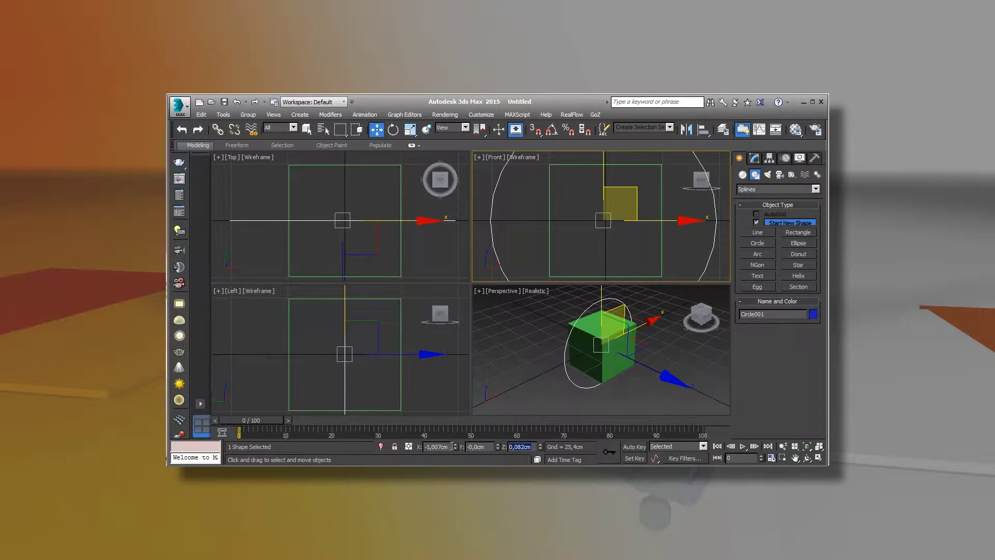
key(Return)
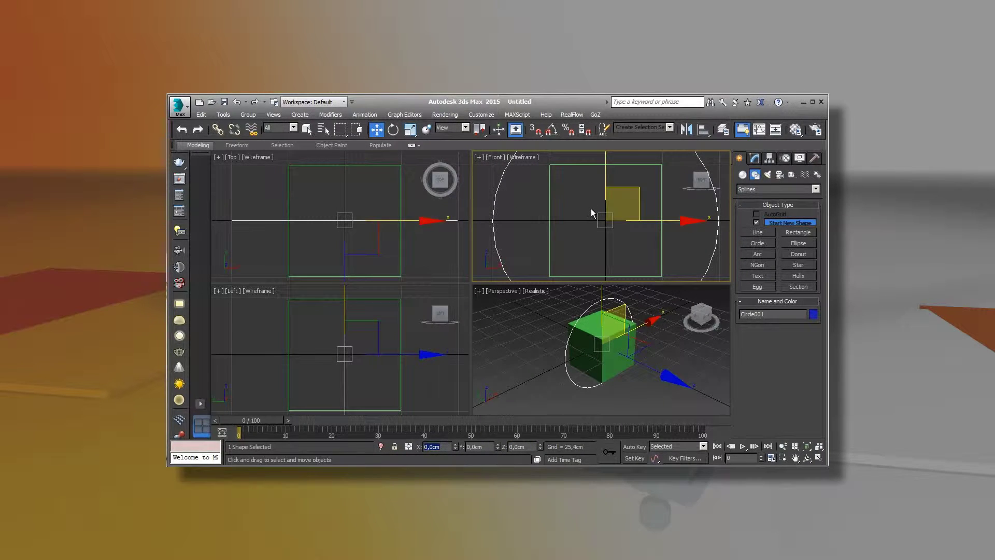
drag(637, 190, 544, 168)
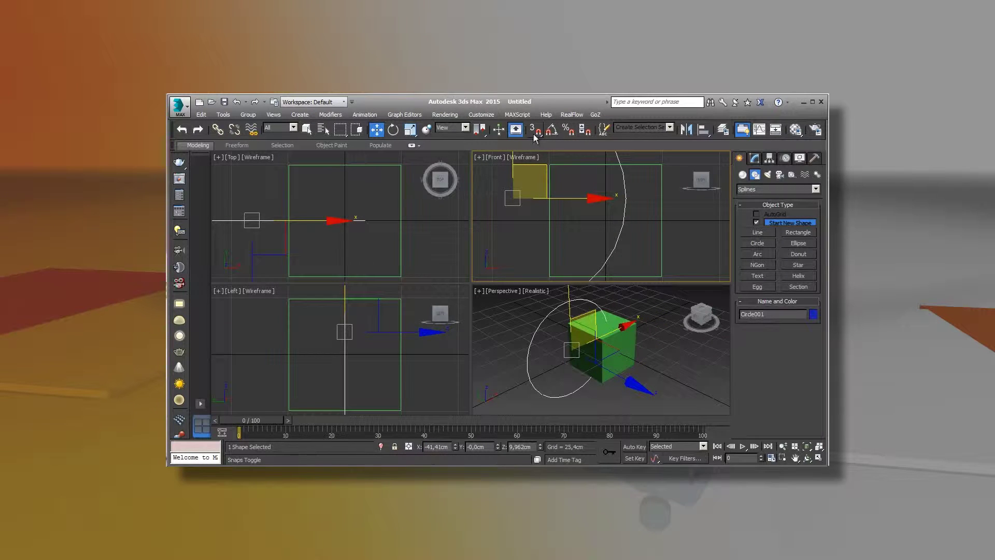
Align the circle to Box001 center-to-center on X and Y positions
click(700, 133)
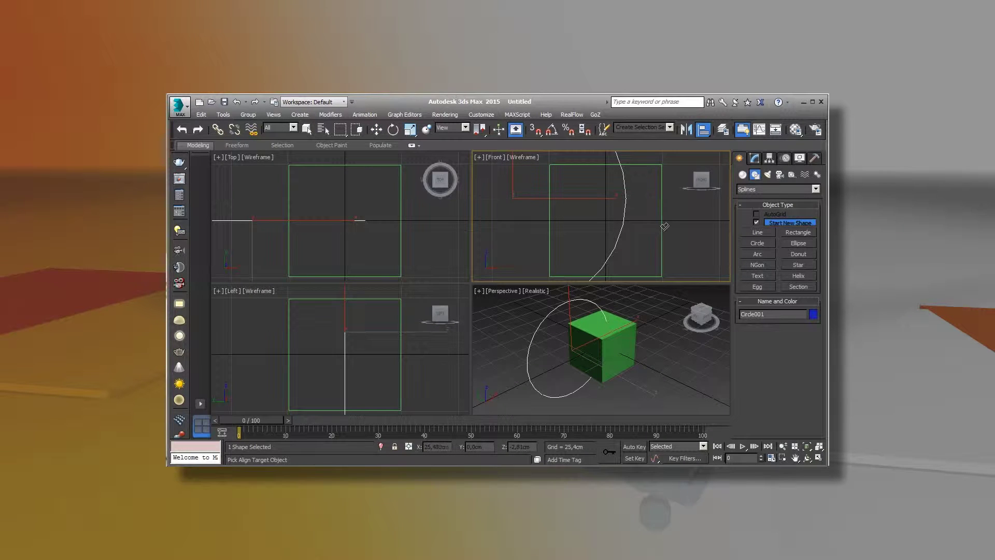
click(663, 226)
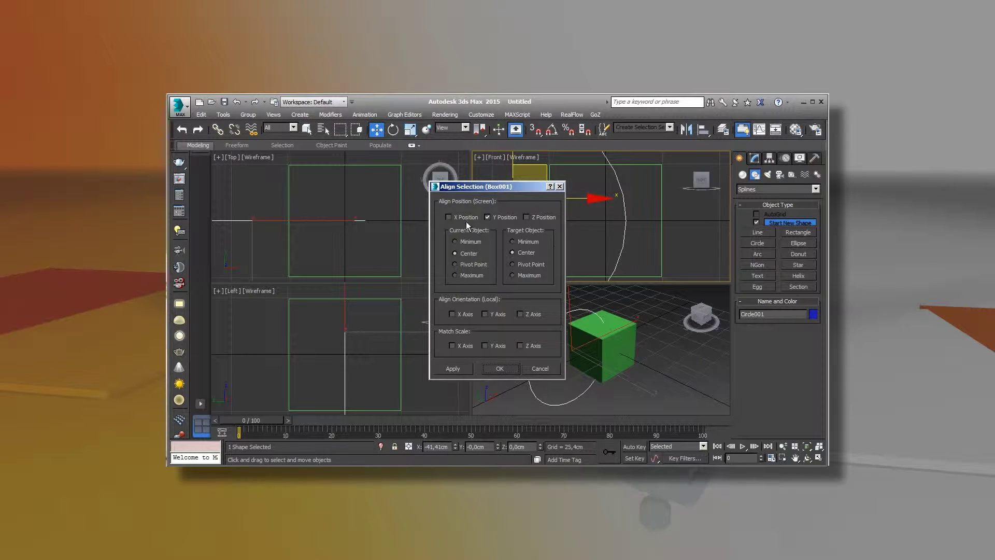
click(448, 218)
click(521, 218)
click(491, 217)
click(505, 368)
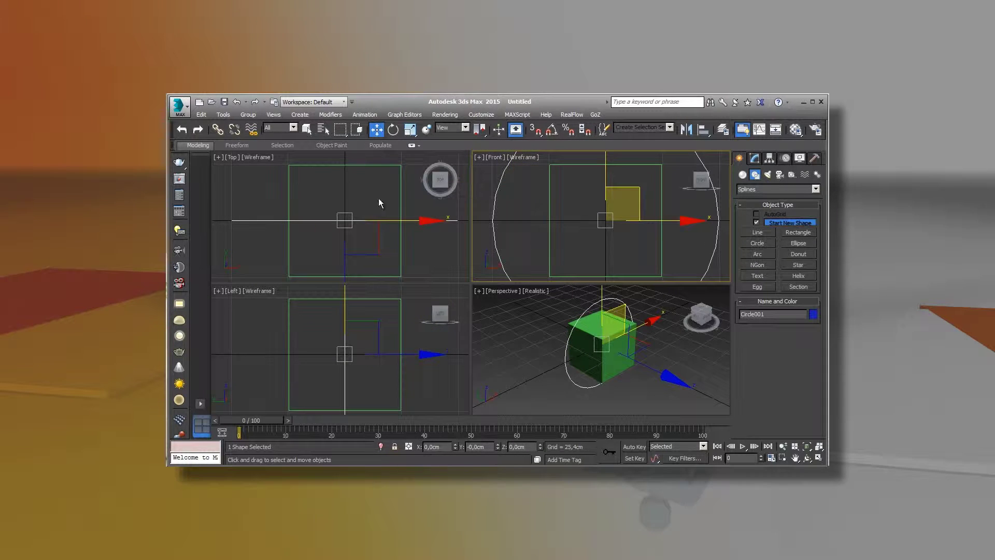
click(661, 237)
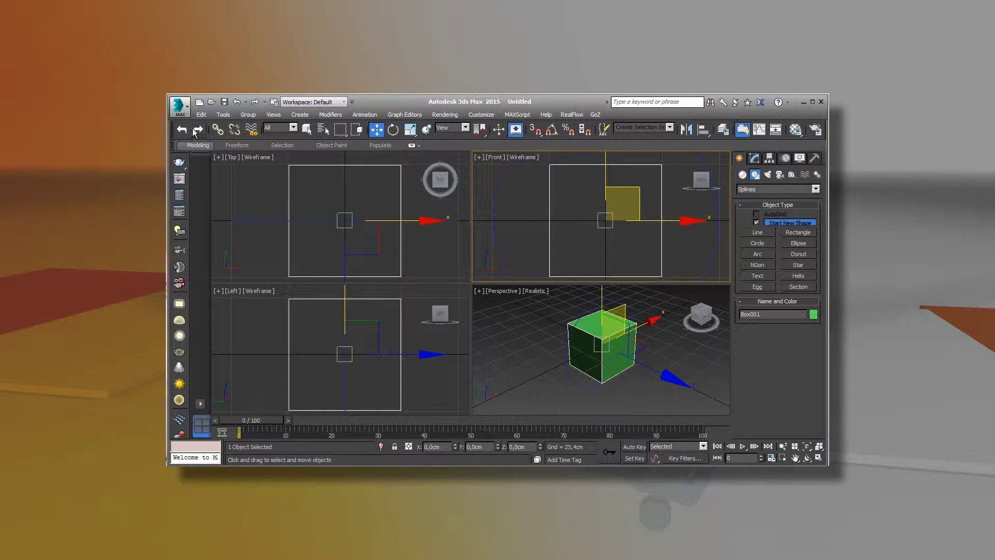
Link the box to the circle as its parent, go to frame 100 and enable Auto Key
click(217, 129)
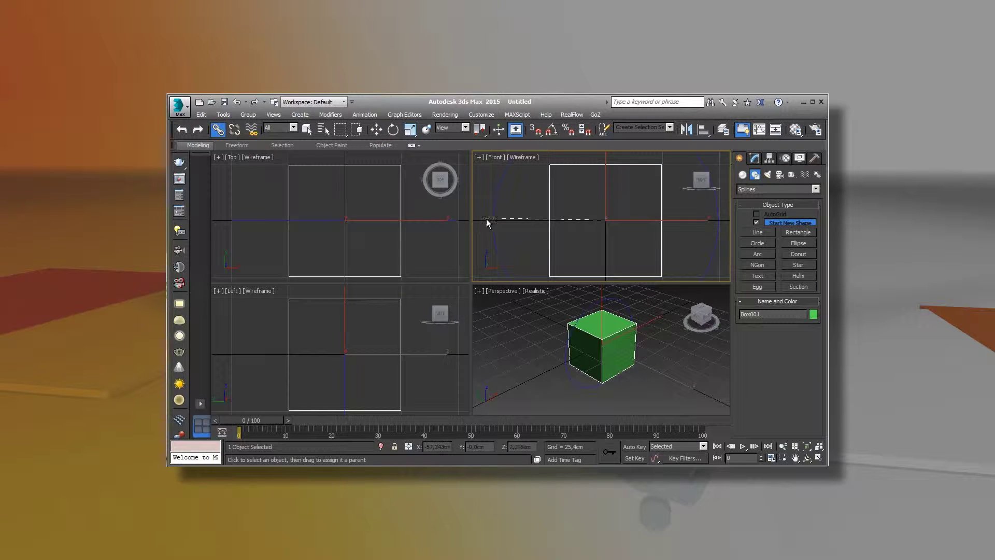
drag(492, 223, 492, 222)
drag(251, 420, 697, 420)
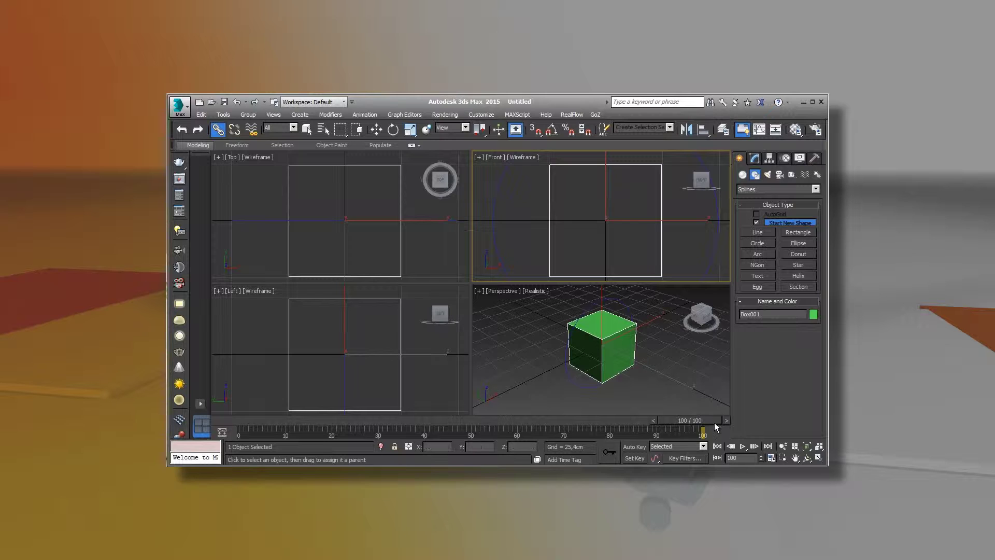
click(633, 445)
Rotate the circle around the vertical axis so the box spins, undoing a stray tilt
click(717, 235)
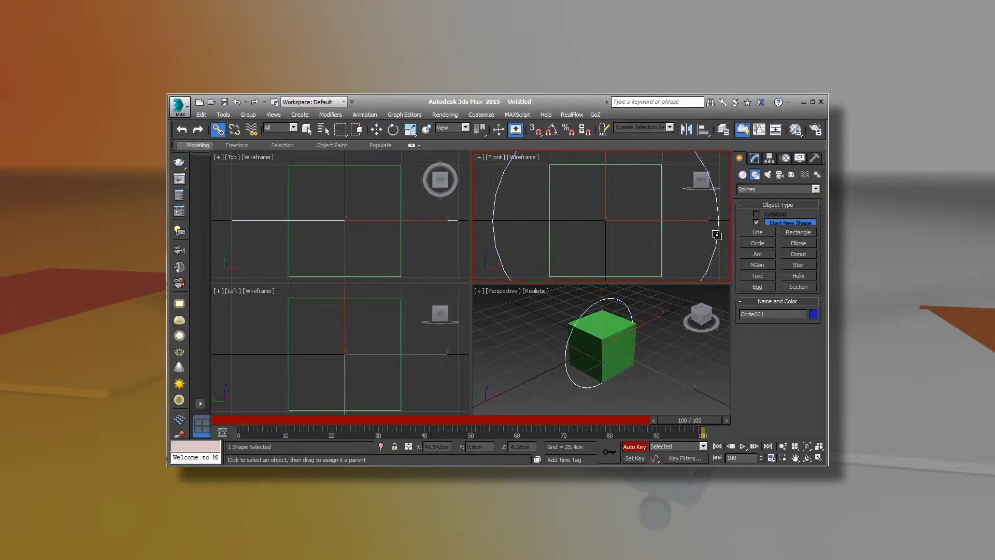
click(393, 131)
drag(698, 158, 693, 172)
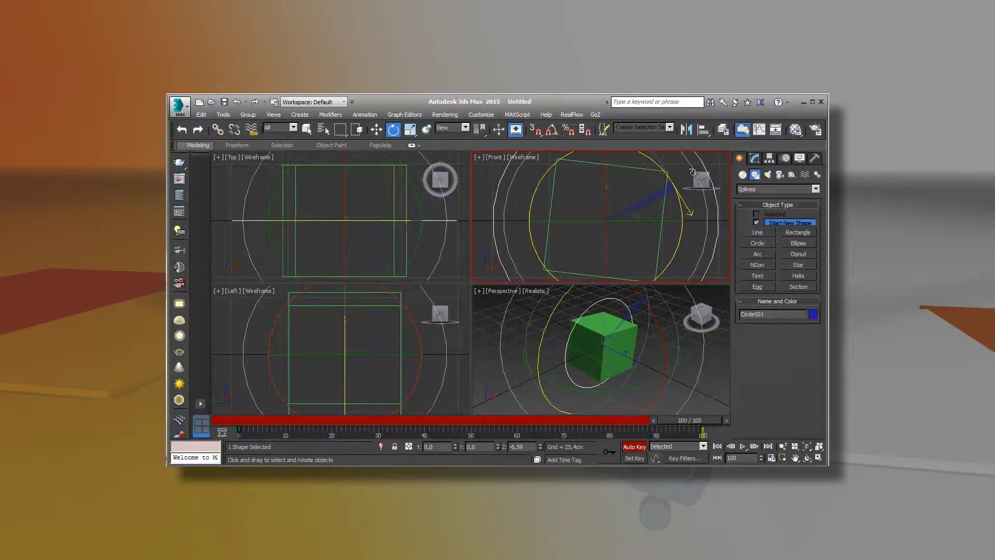
key(ctrl+z)
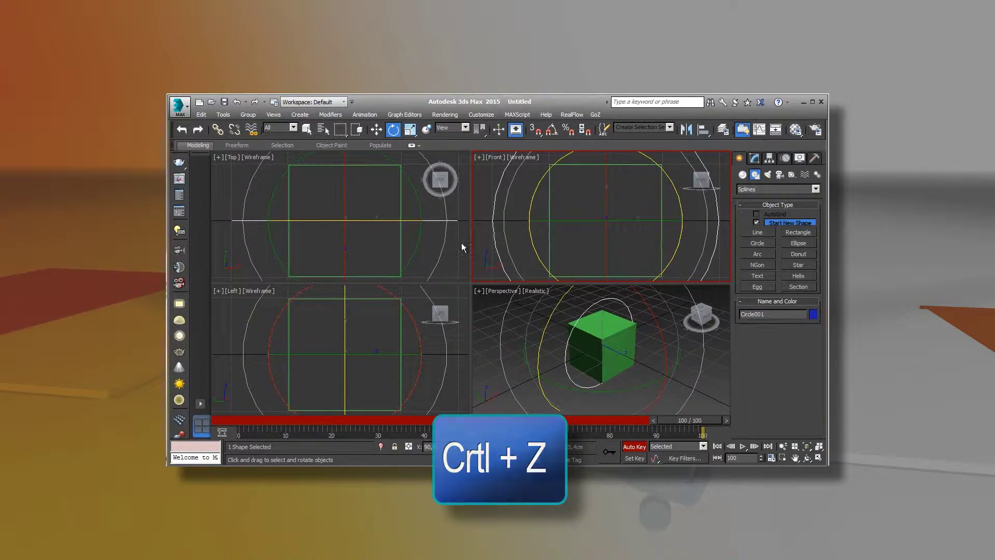
drag(446, 238, 303, 415)
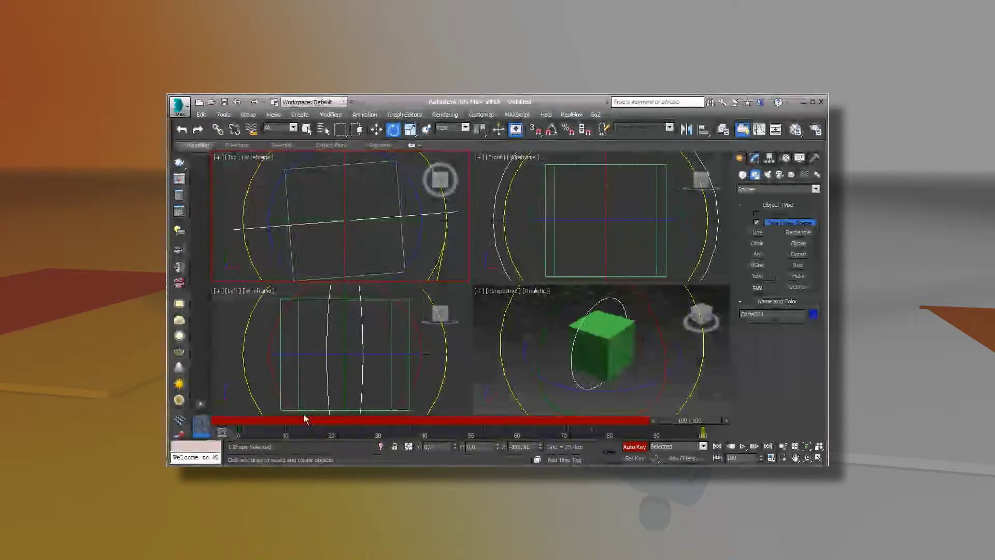
mouse_move(689, 420)
mouse_down()
mouse_move(197, 423)
mouse_move(273, 433)
mouse_up()
Check the animation between frames 100 and 0, deselect, and turn Auto Key off
key(End)
key(e)
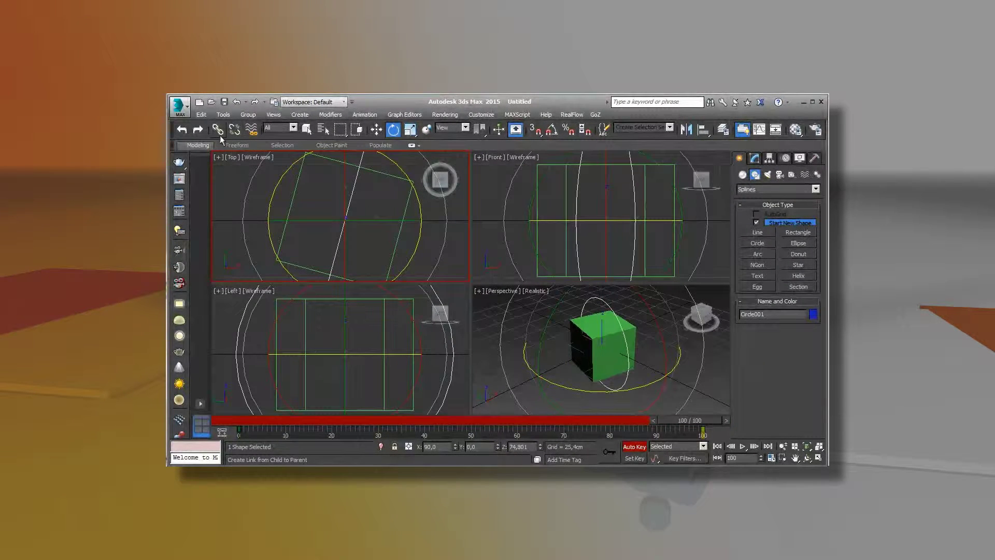
key(Home)
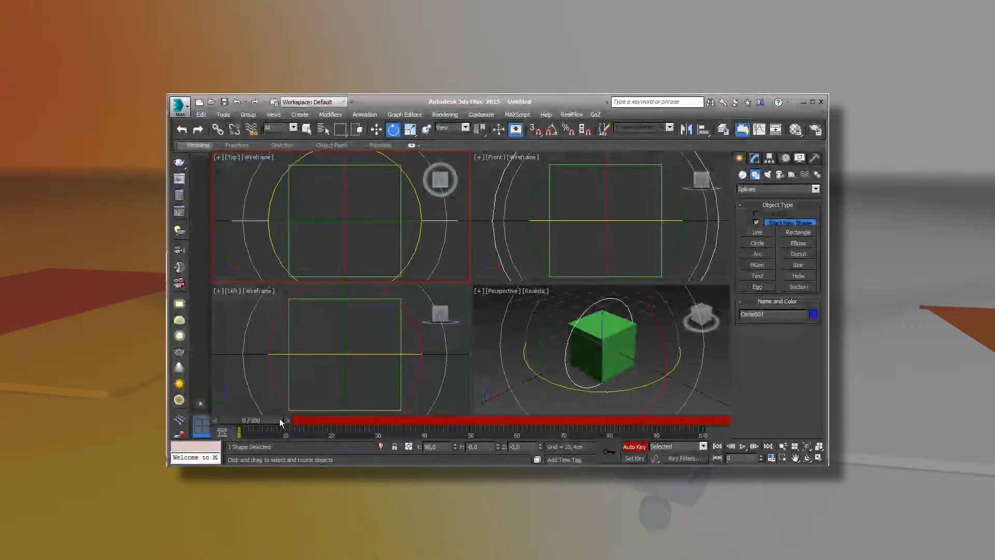
click(689, 275)
click(634, 446)
click(805, 174)
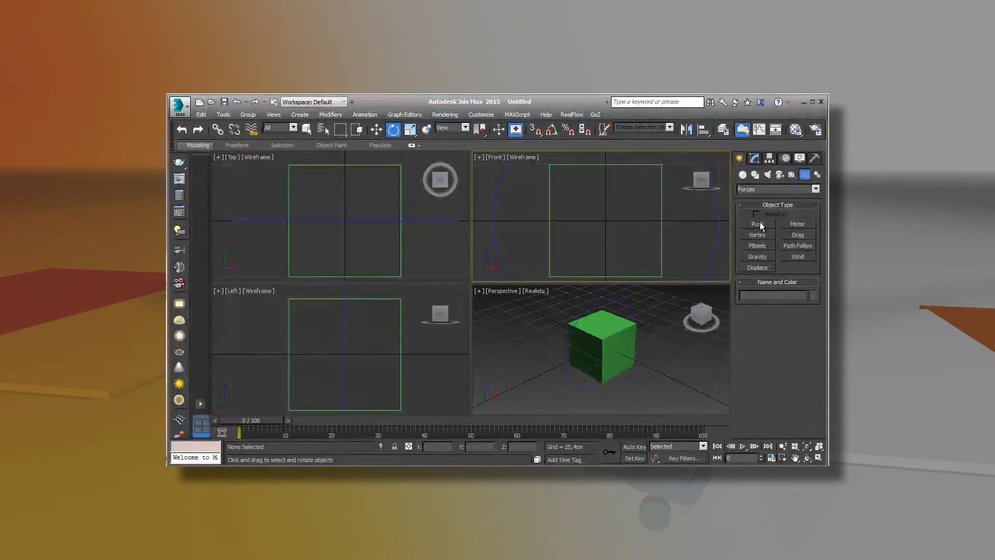
Create a Point001 helper in the Front view and move it to the box's right
click(792, 175)
click(758, 257)
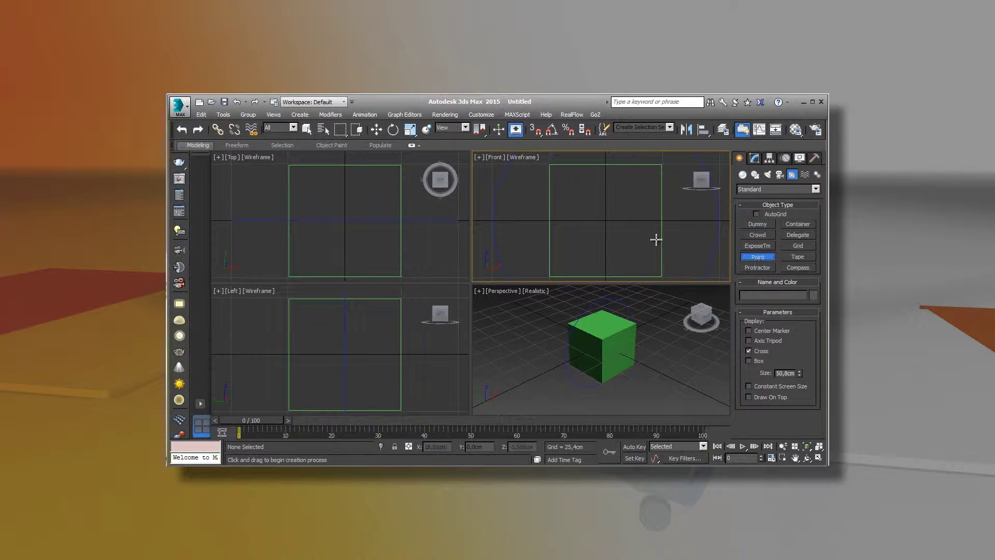
click(718, 222)
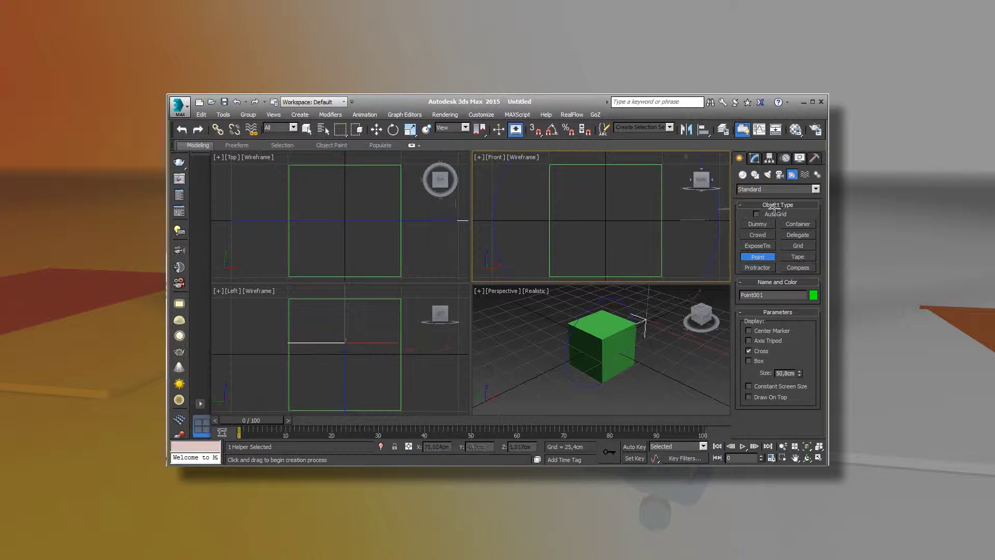
click(819, 447)
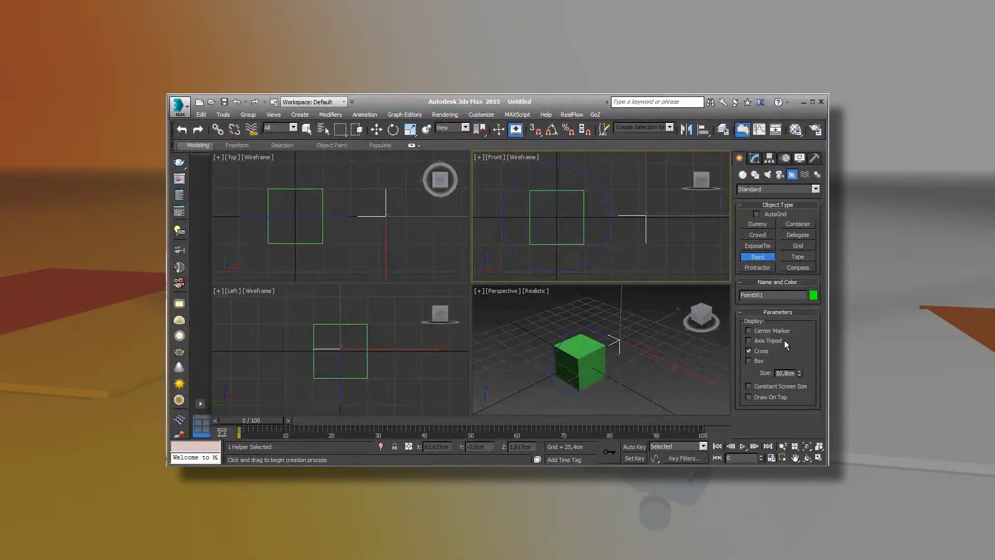
click(375, 130)
drag(680, 194, 686, 196)
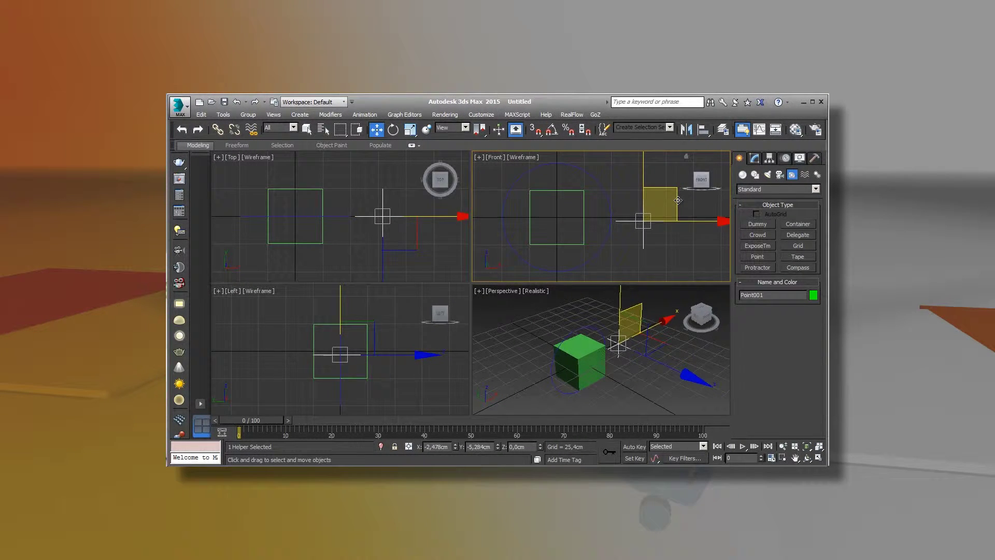
click(755, 158)
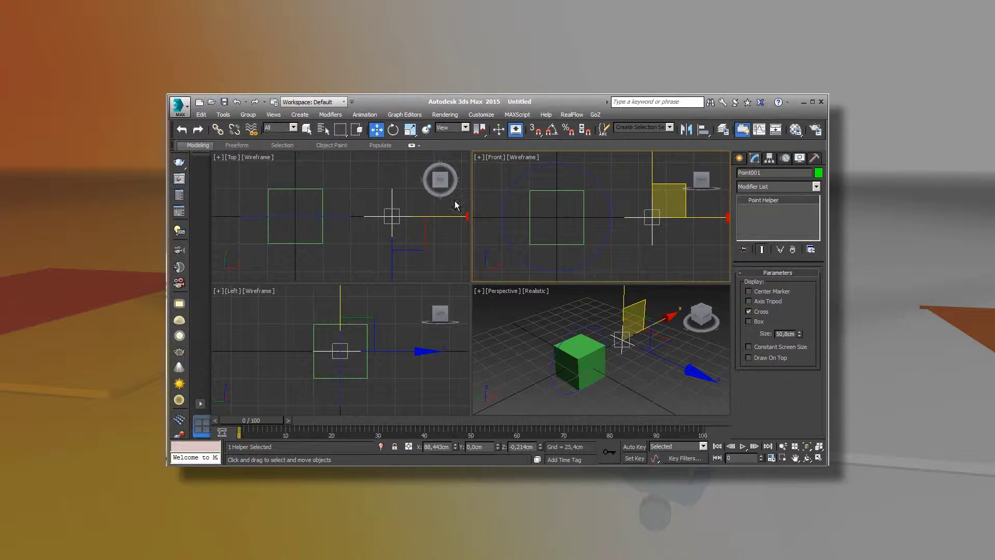
Link the circle to the point helper, test-rotate the point to swing the box, then undo
click(604, 193)
click(217, 130)
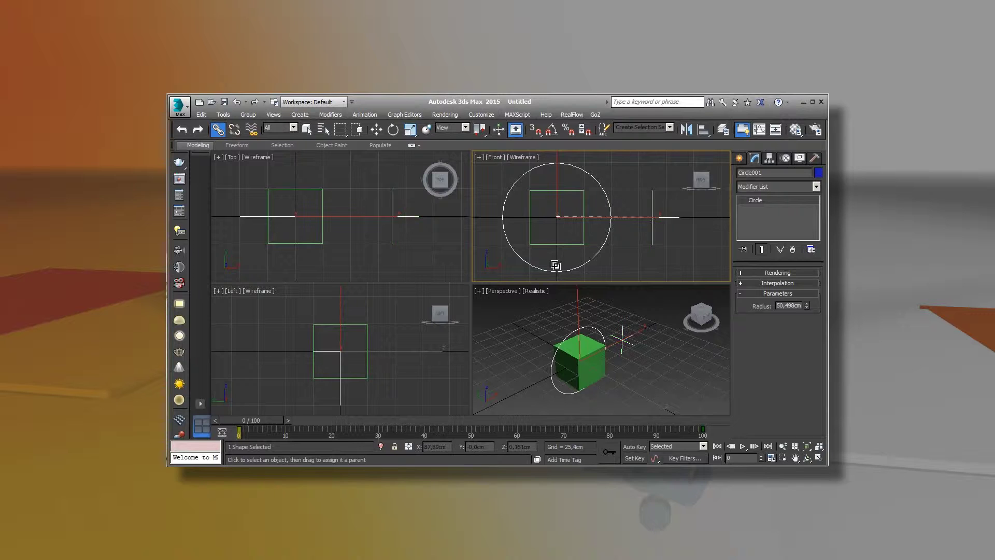
click(397, 131)
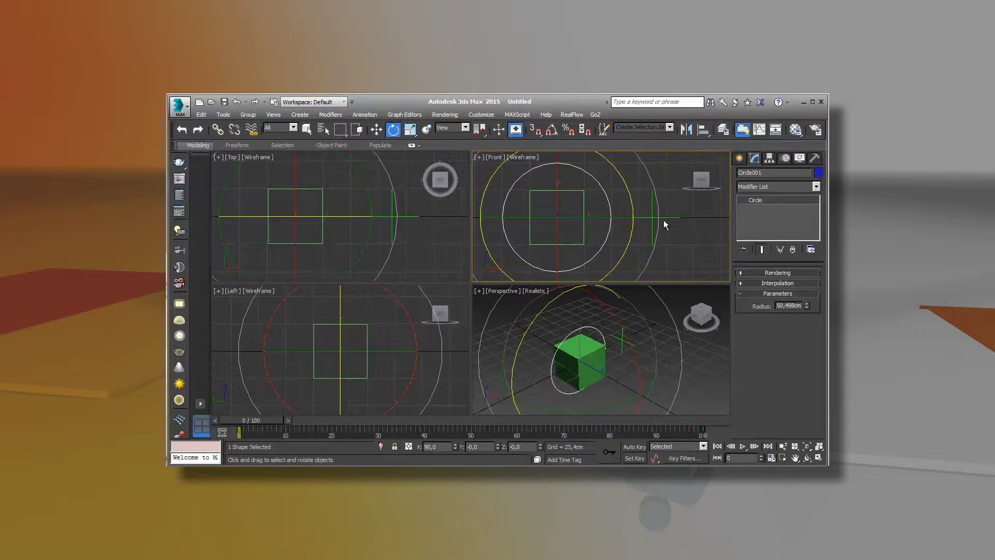
click(651, 218)
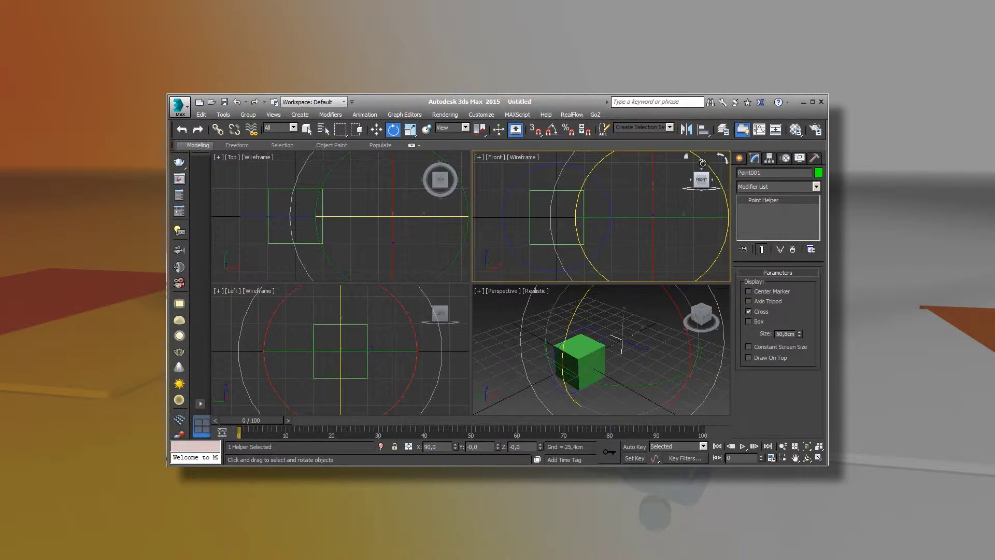
mouse_move(702, 163)
mouse_down()
mouse_move(490, 126)
mouse_move(642, 161)
mouse_up()
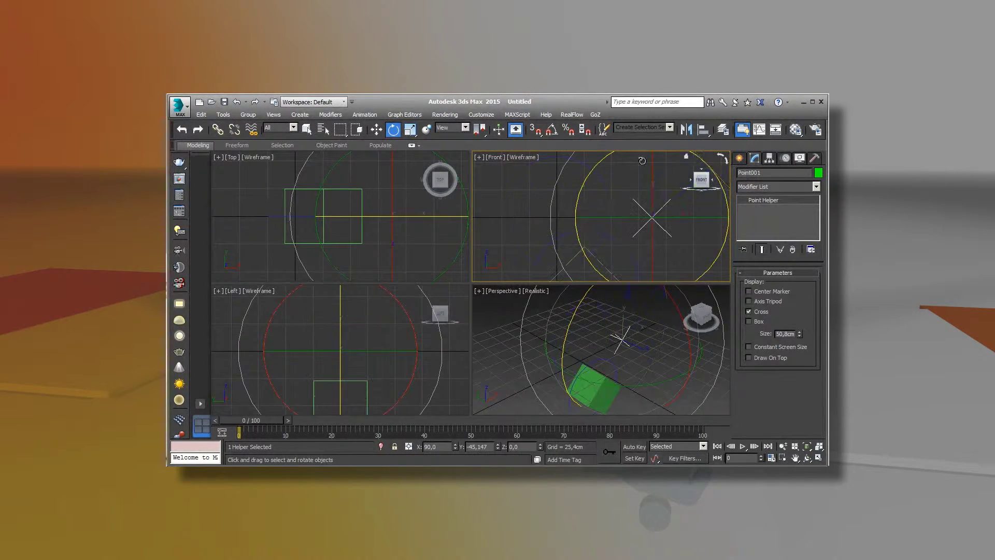
key(ctrl+z)
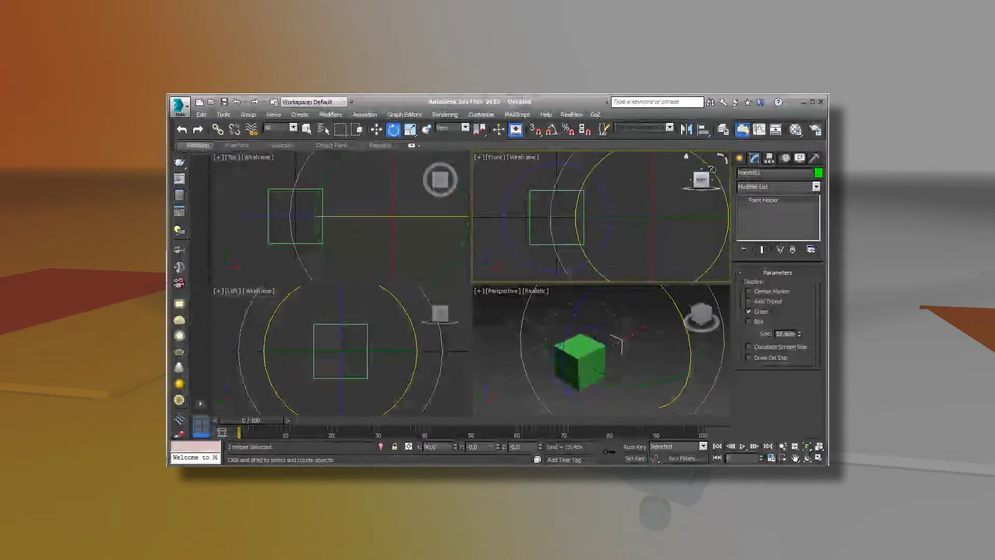
click(179, 106)
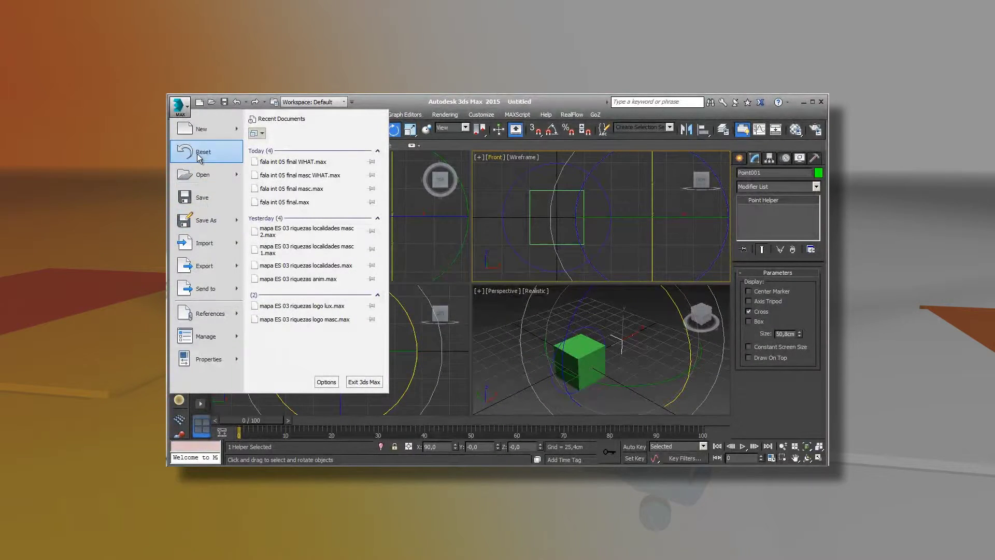
Reset to an empty scene and draw an Extended Primitives capsule in the Front view
click(199, 154)
click(497, 301)
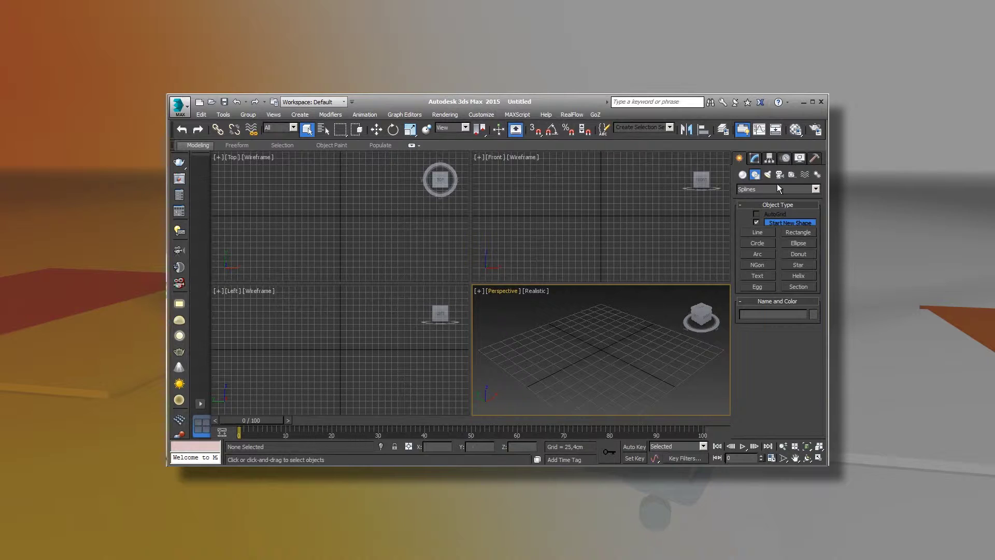
click(816, 188)
click(770, 205)
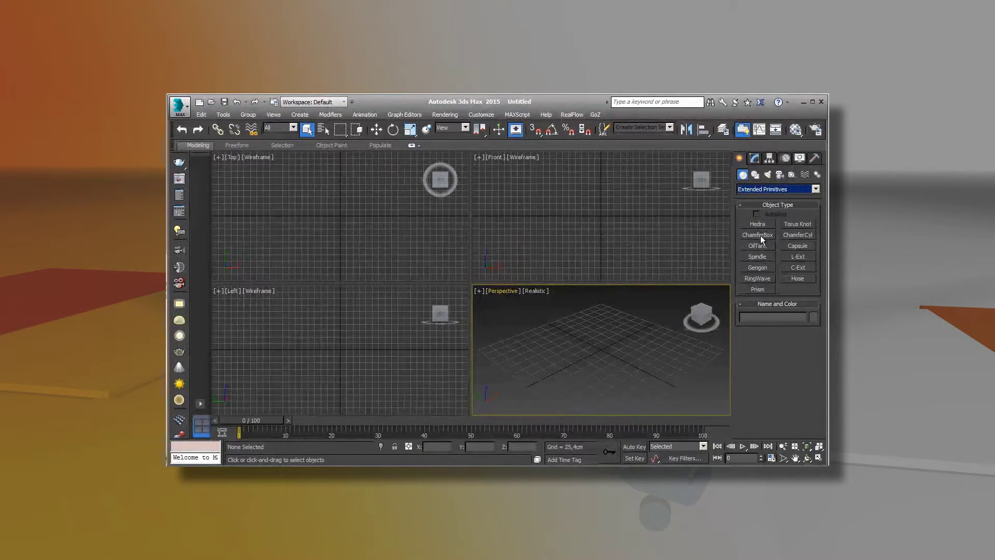
click(801, 246)
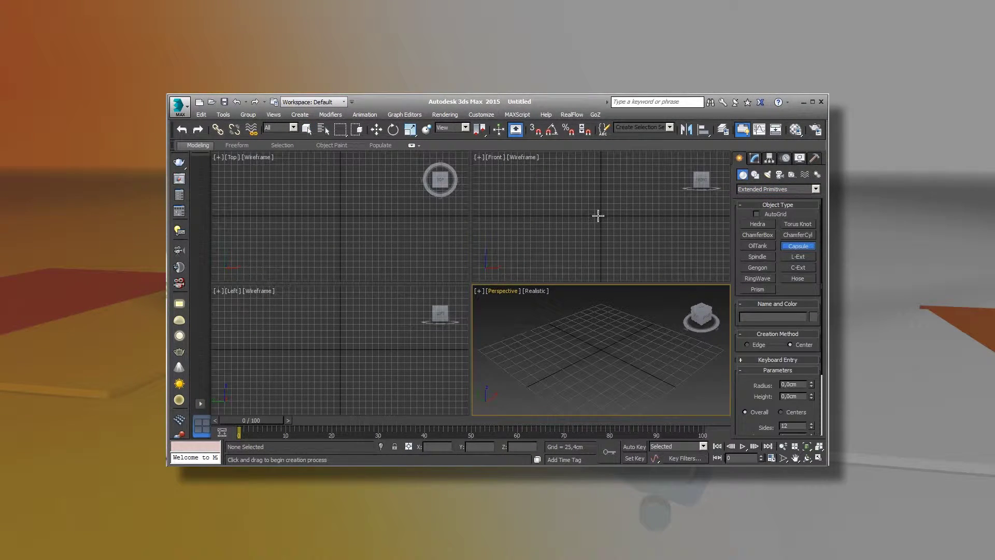
drag(599, 214, 567, 187)
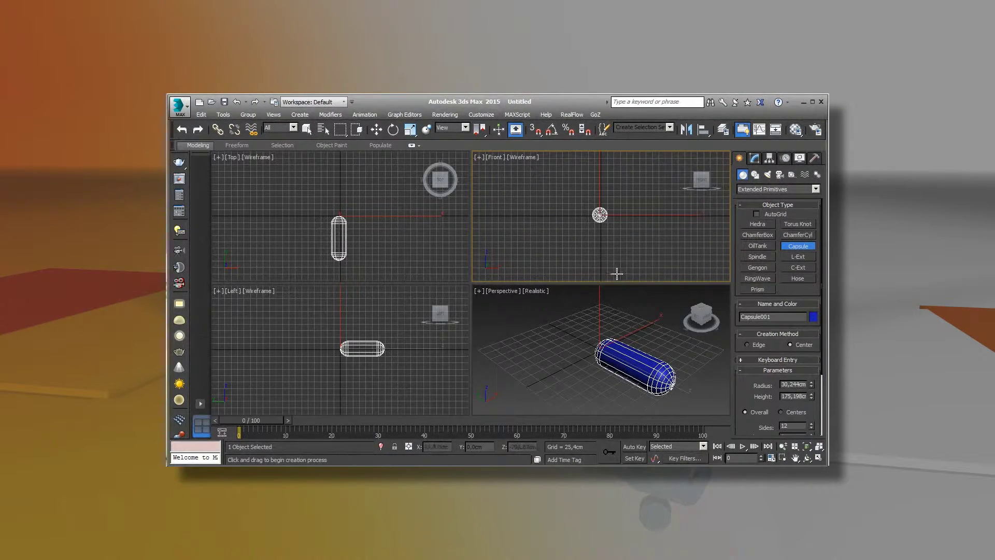
Rotate the capsule to -90° on X with Angle Snap so it lies horizontally
key(e)
click(646, 322)
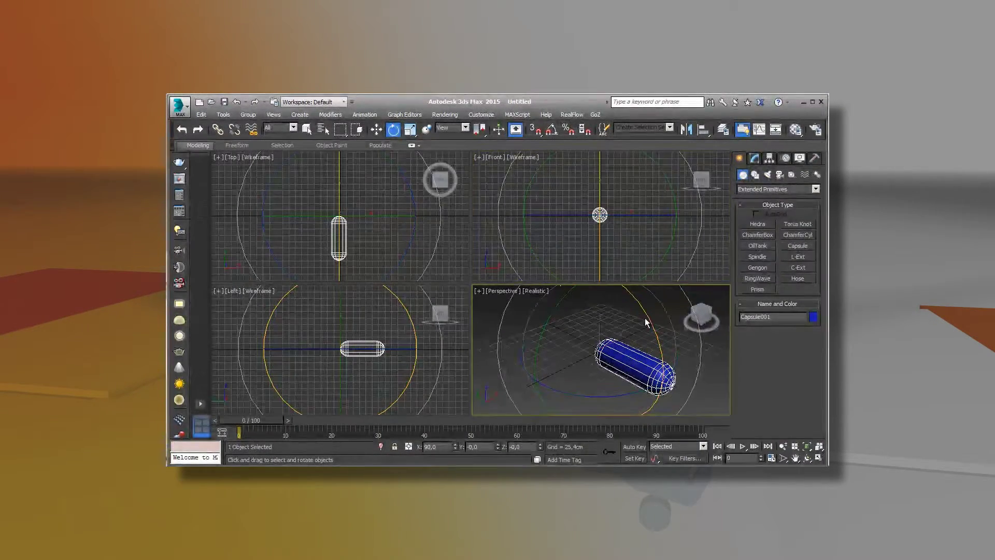
drag(648, 323, 500, 219)
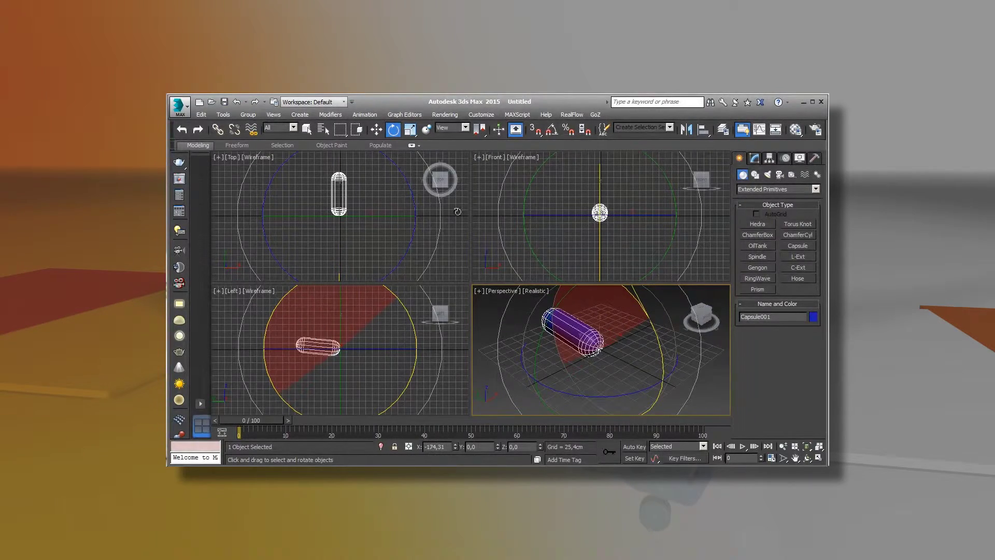
drag(500, 219, 570, 269)
key(a)
drag(645, 317, 572, 254)
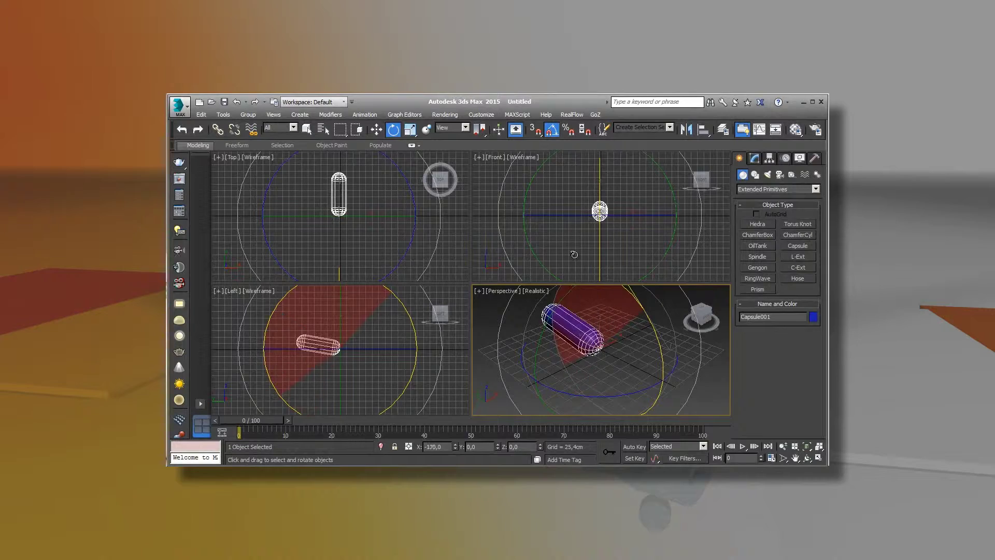
drag(575, 254, 611, 291)
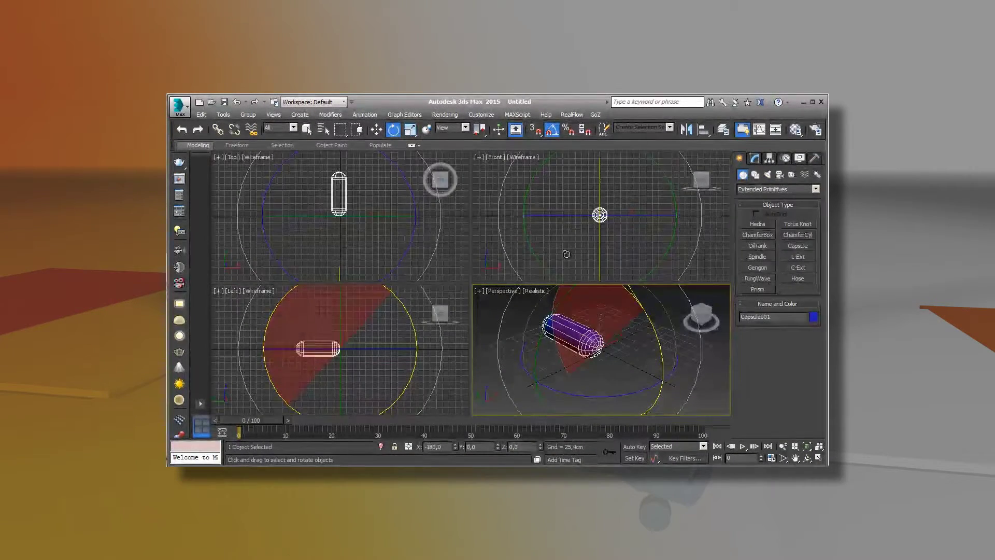
click(754, 158)
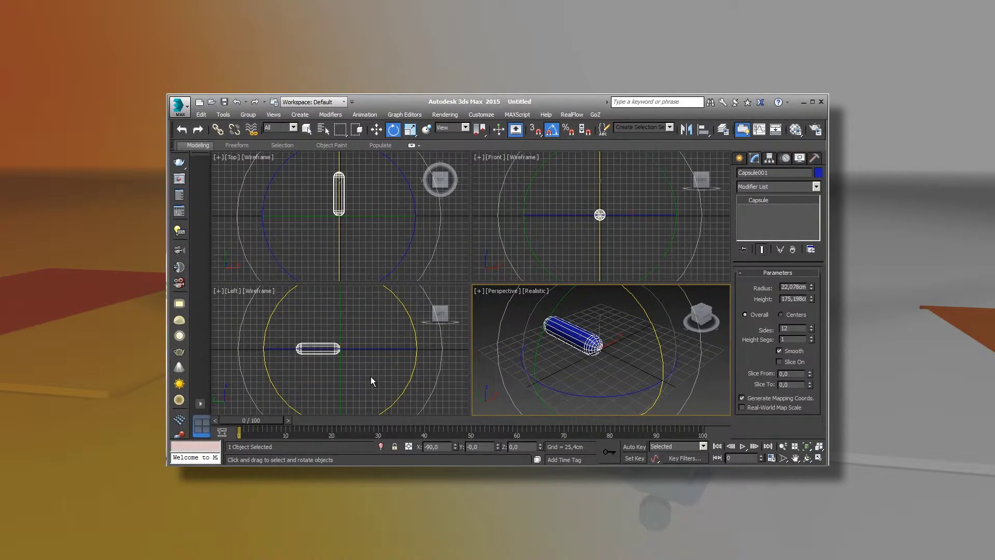
middle_click(406, 310)
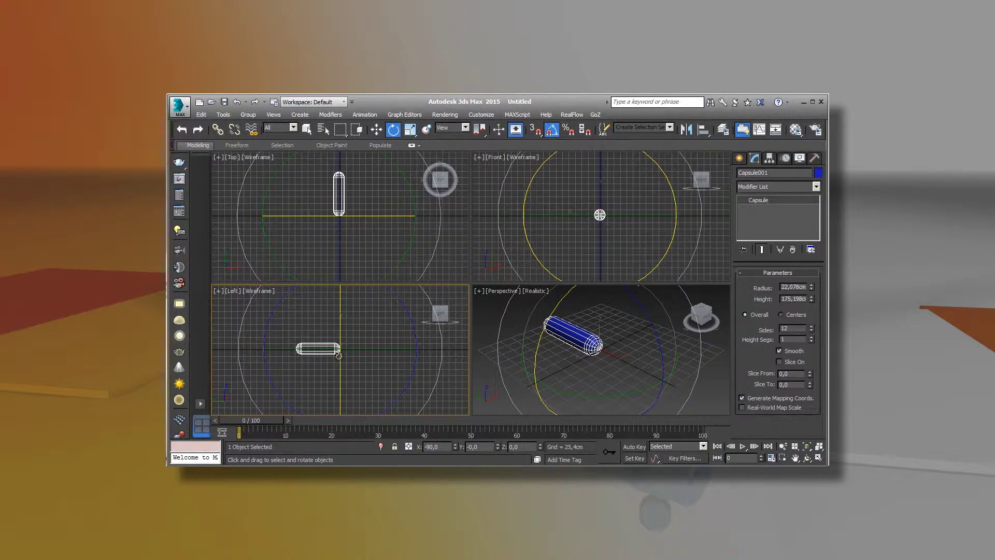
Shift-clone the capsule twice along X into a chain of three capsules
click(378, 132)
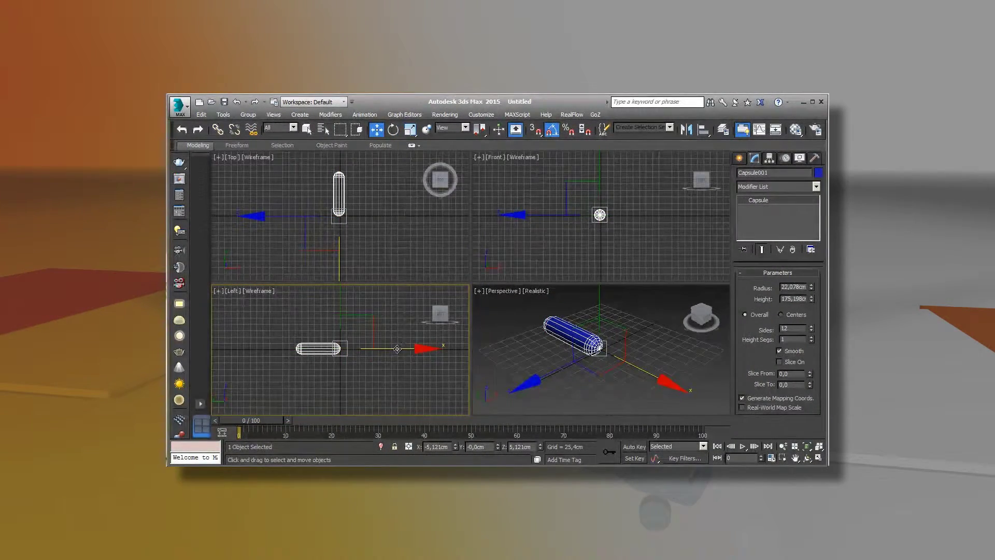
shift+drag(398, 348, 363, 349)
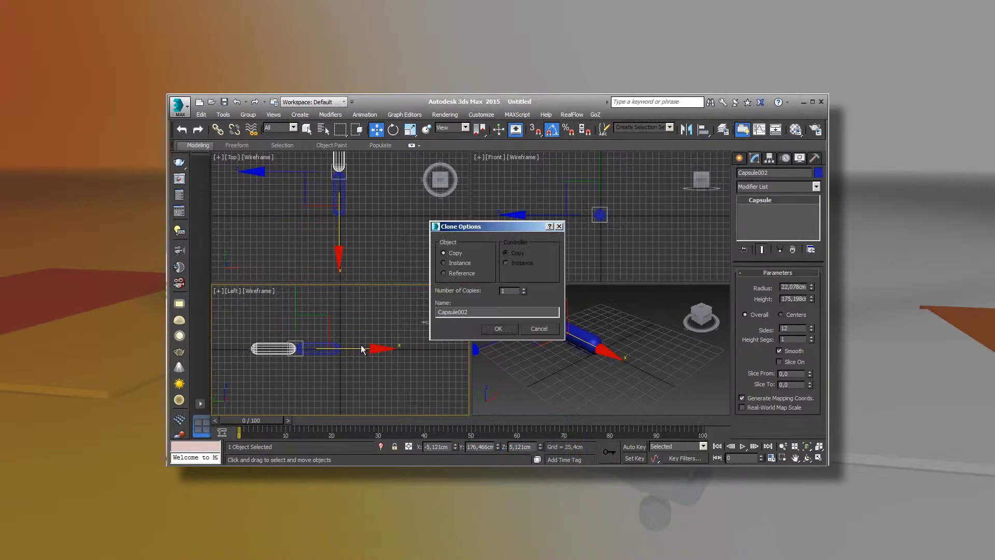
click(500, 329)
mouse_move(382, 351)
mouse_down()
mouse_move(333, 351)
mouse_move(346, 363)
mouse_up()
click(498, 329)
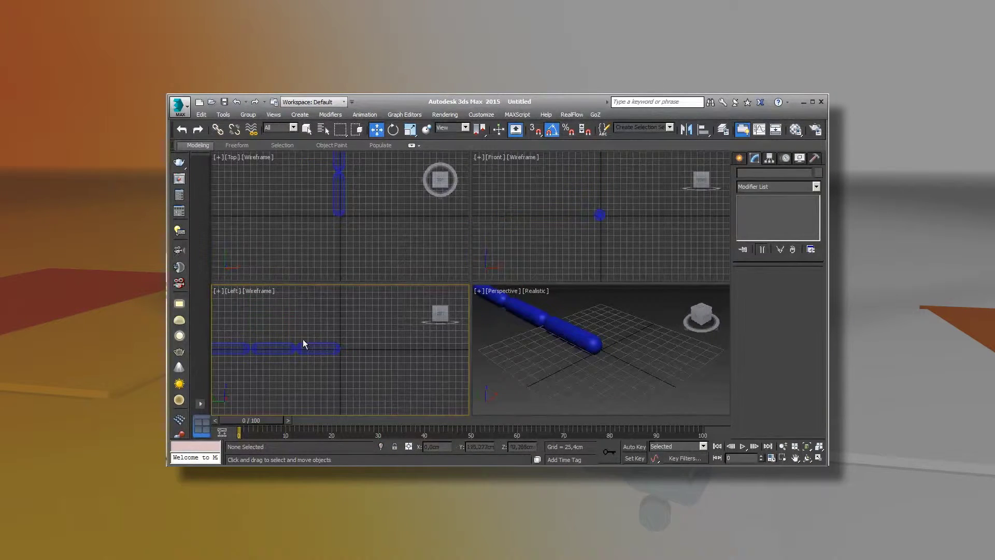
Link Capsule002 to Capsule001 as its parent
click(278, 351)
click(218, 129)
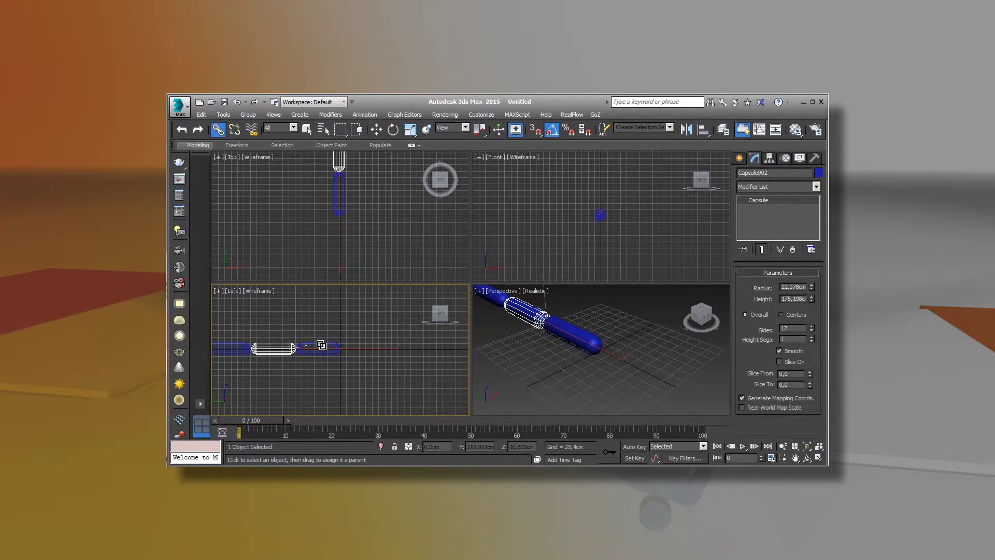
click(393, 129)
With Auto Key, rotate Capsule001 to -180° on Z at frame 100 and preview the swing
click(319, 348)
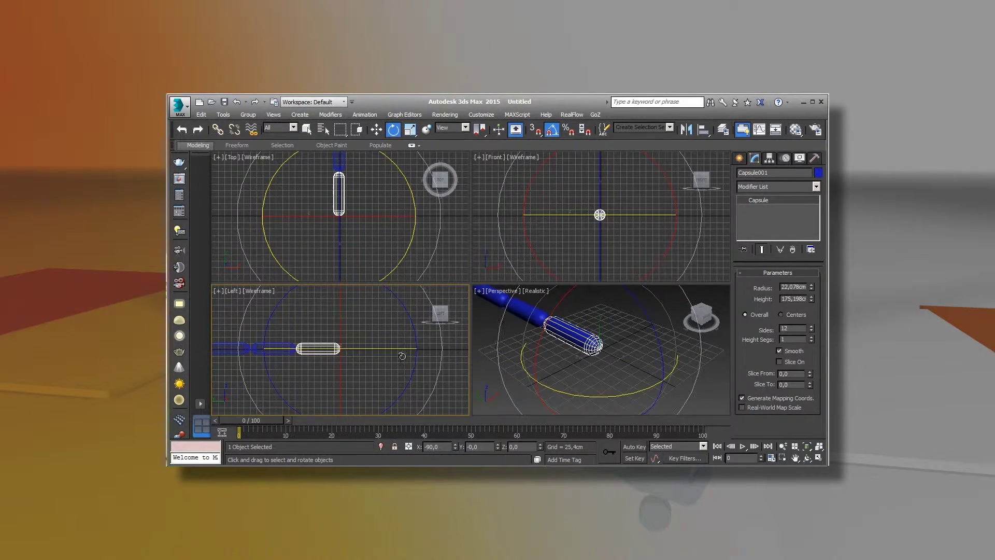
key(Home)
click(634, 448)
drag(259, 420, 531, 434)
key(End)
drag(412, 310, 482, 355)
mouse_move(693, 425)
mouse_down()
mouse_move(217, 410)
mouse_move(700, 414)
mouse_move(292, 421)
mouse_move(700, 419)
mouse_move(700, 437)
mouse_move(353, 408)
mouse_move(293, 415)
mouse_move(719, 418)
mouse_move(257, 403)
mouse_move(690, 417)
mouse_move(268, 406)
mouse_move(510, 415)
mouse_move(250, 365)
mouse_up()
key(e)
click(695, 388)
key(e)
click(628, 449)
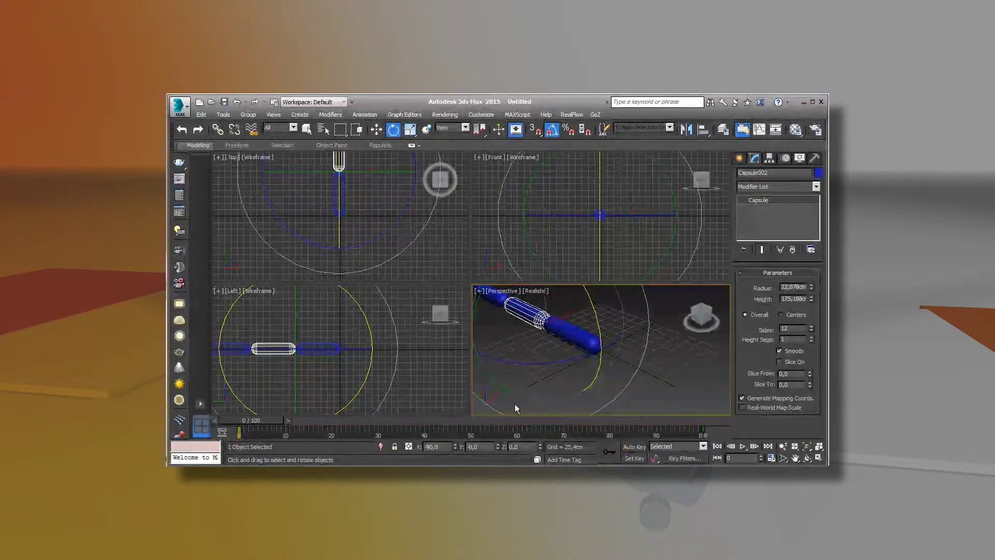
Link Capsule003 to Capsule002, scrub the timeline, zoom extents, and rotate the end capsule
click(235, 350)
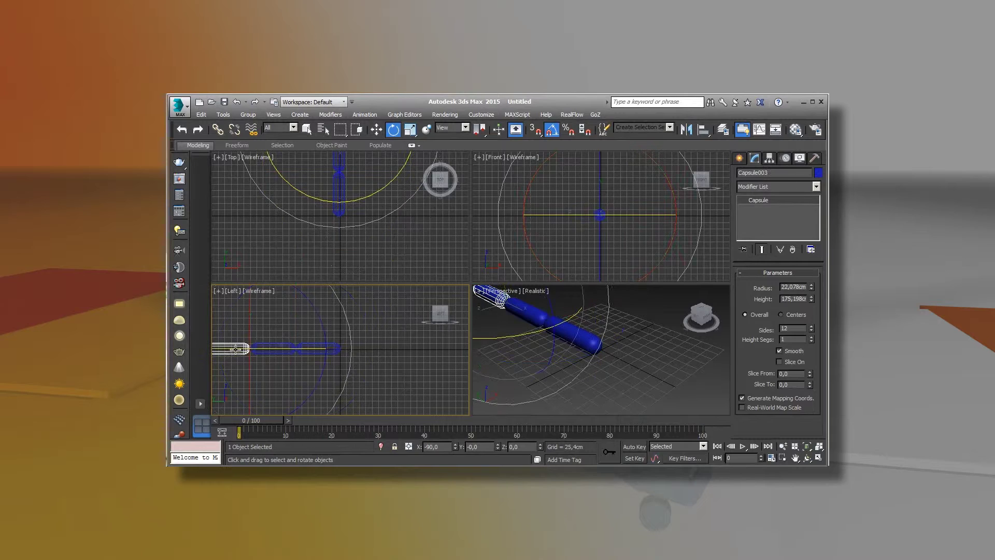
click(219, 132)
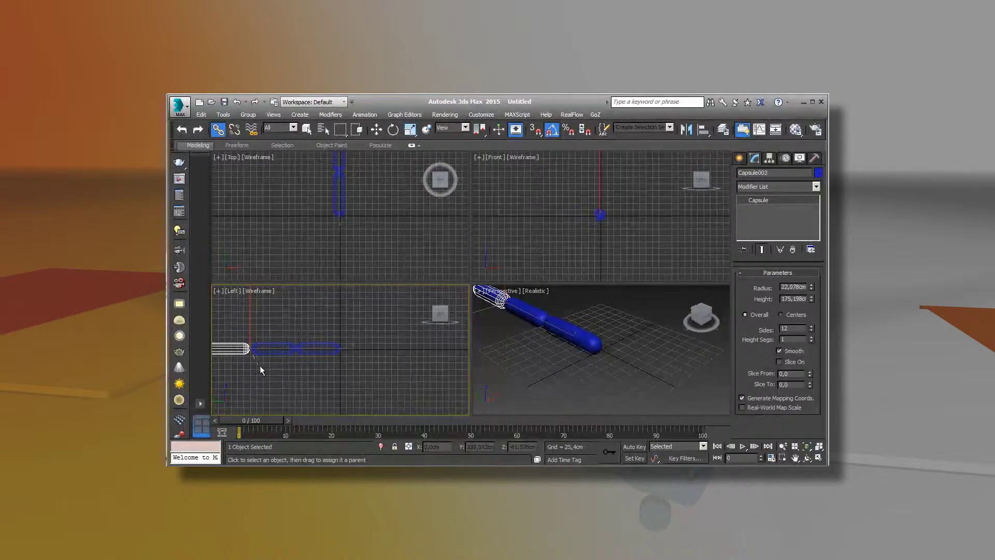
drag(278, 349, 286, 394)
mouse_move(265, 426)
mouse_down()
mouse_move(212, 415)
mouse_move(724, 420)
mouse_move(166, 415)
mouse_move(689, 406)
mouse_up()
click(819, 447)
click(393, 130)
mouse_move(399, 294)
mouse_down()
mouse_move(316, 273)
mouse_move(332, 275)
mouse_up()
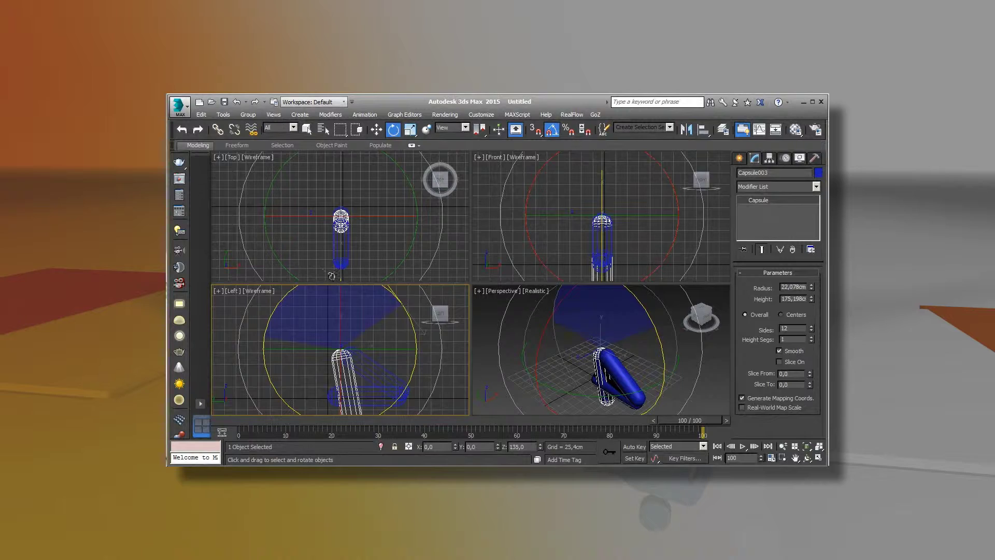
Undo the stray rotation, enable Auto Key, and rotate Capsule003 to 135° on Z at frame 100
key(ctrl+z)
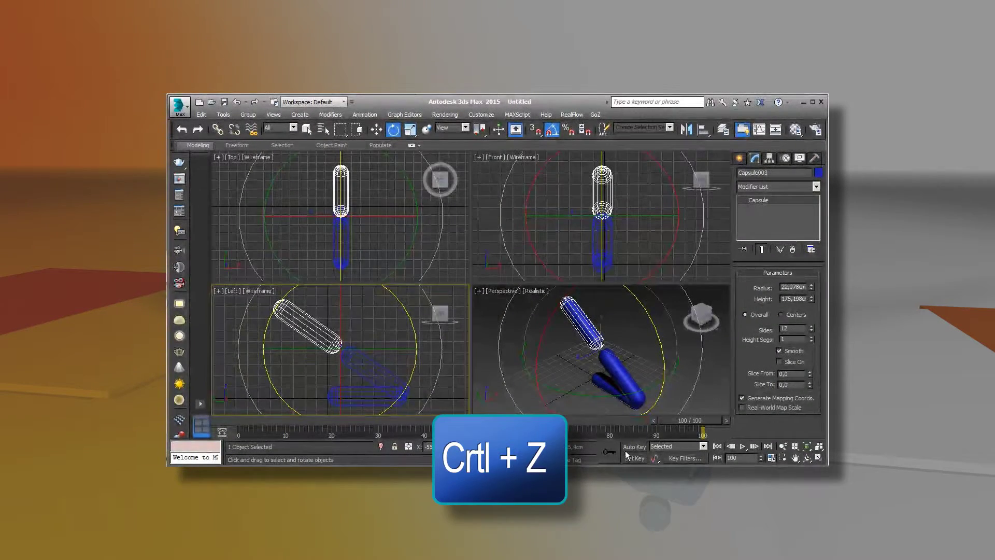
click(634, 446)
drag(403, 309, 423, 330)
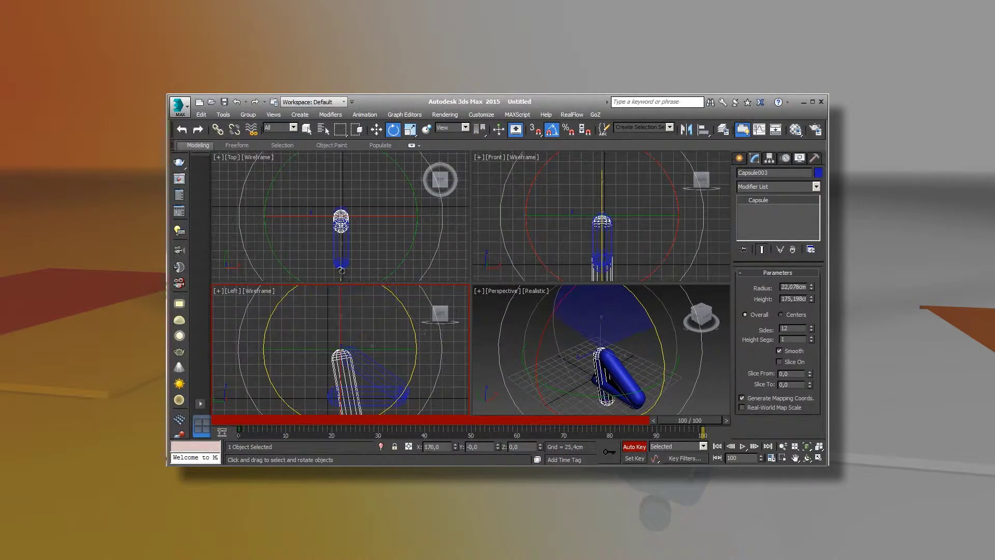
Scrub the timeline up to frame 100 to check the three-capsule chain curling over
drag(688, 421, 640, 411)
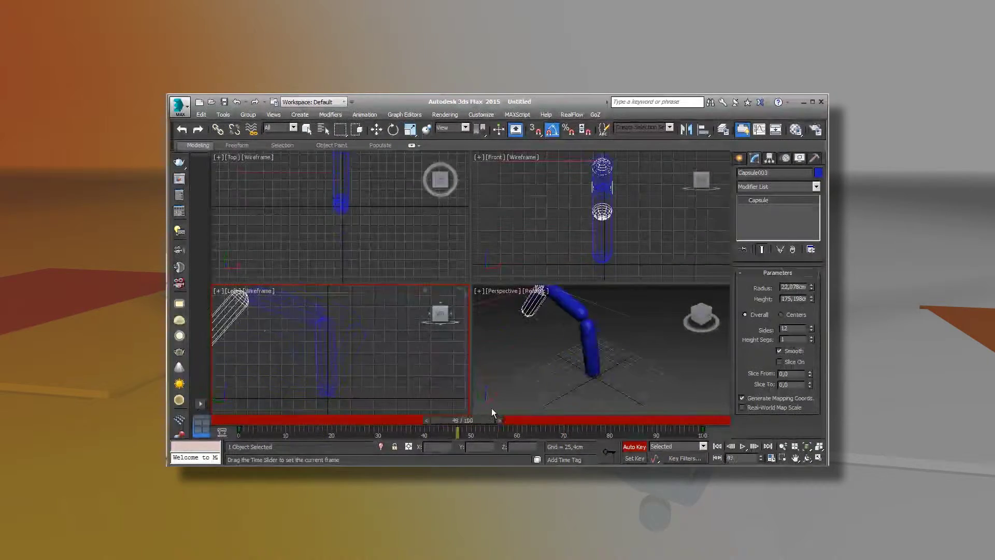
drag(639, 411, 652, 415)
key(e)
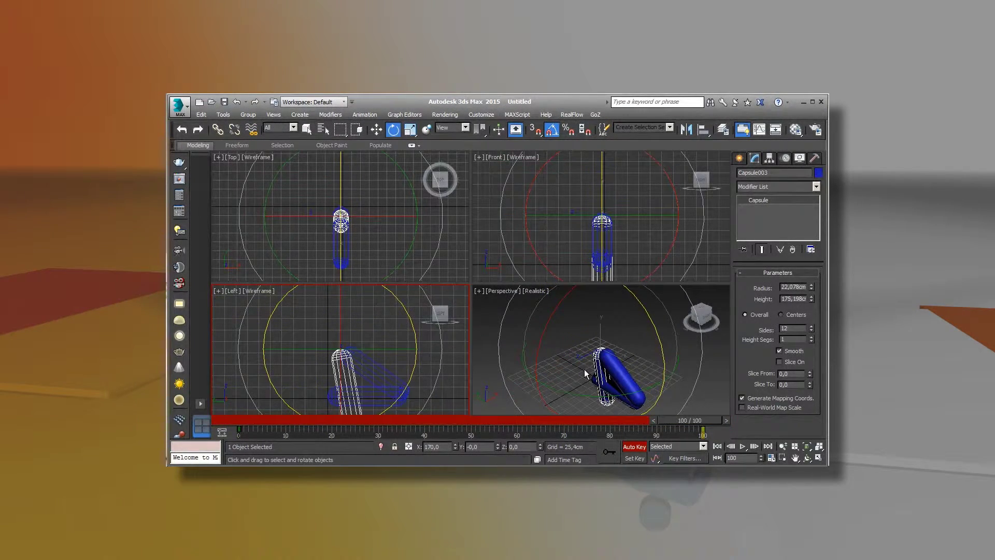
mouse_move(689, 420)
mouse_down()
mouse_move(326, 439)
mouse_move(628, 420)
mouse_move(493, 420)
mouse_move(708, 400)
mouse_up()
drag(696, 420, 690, 432)
key(e)
drag(679, 419, 726, 420)
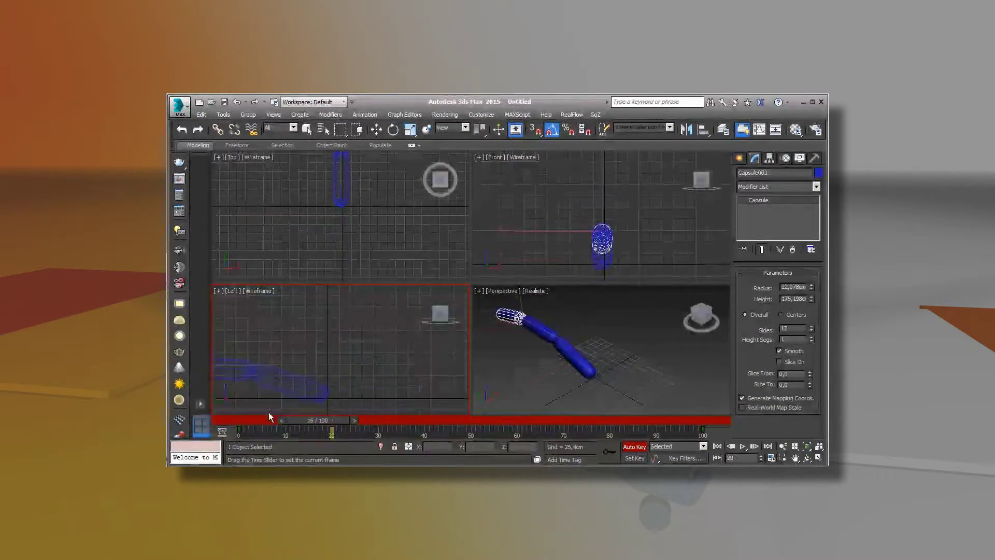
drag(710, 421, 726, 421)
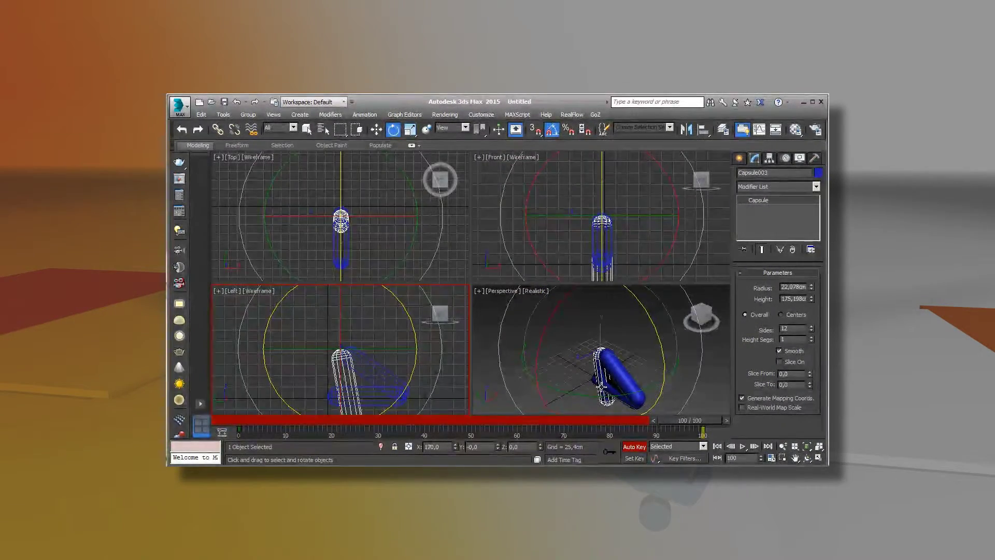
drag(697, 422, 736, 417)
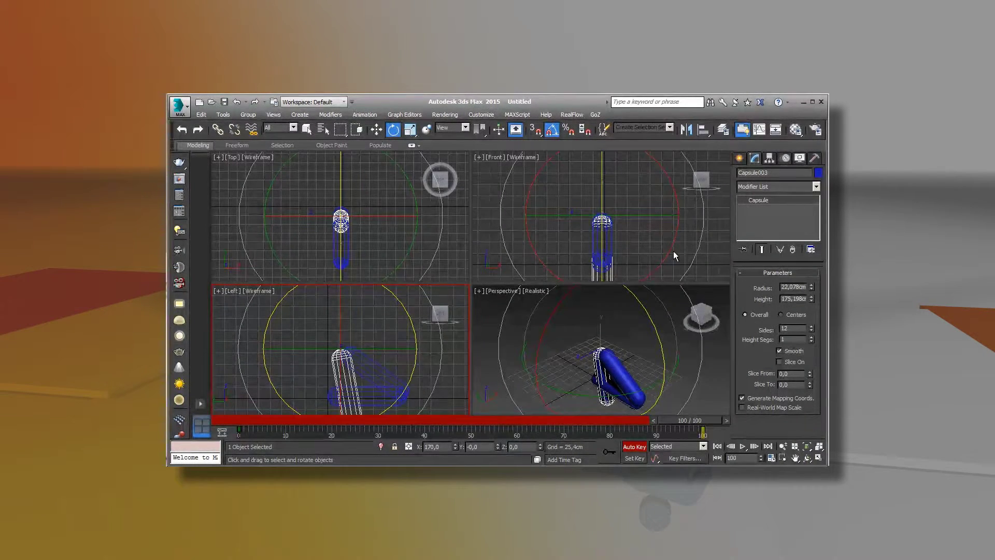
drag(690, 431, 745, 421)
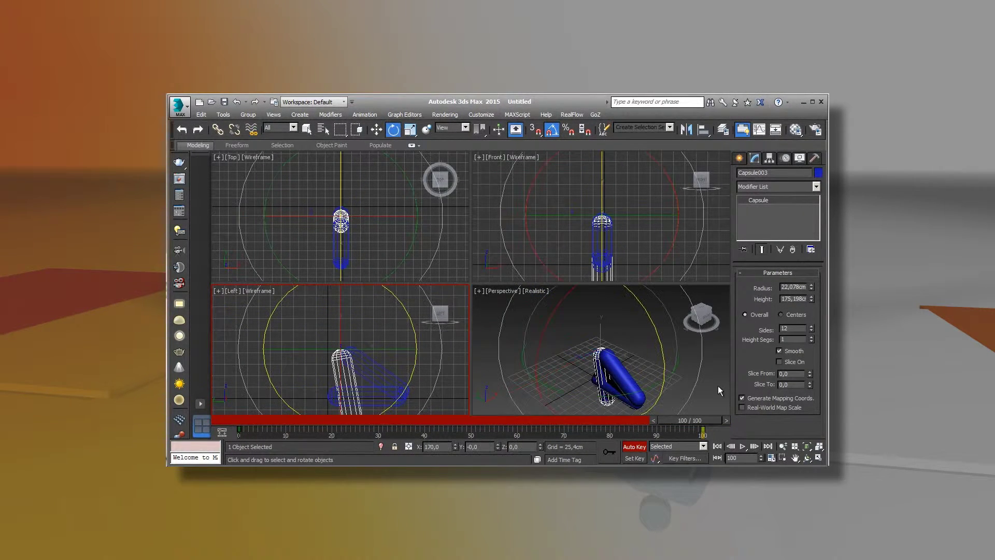